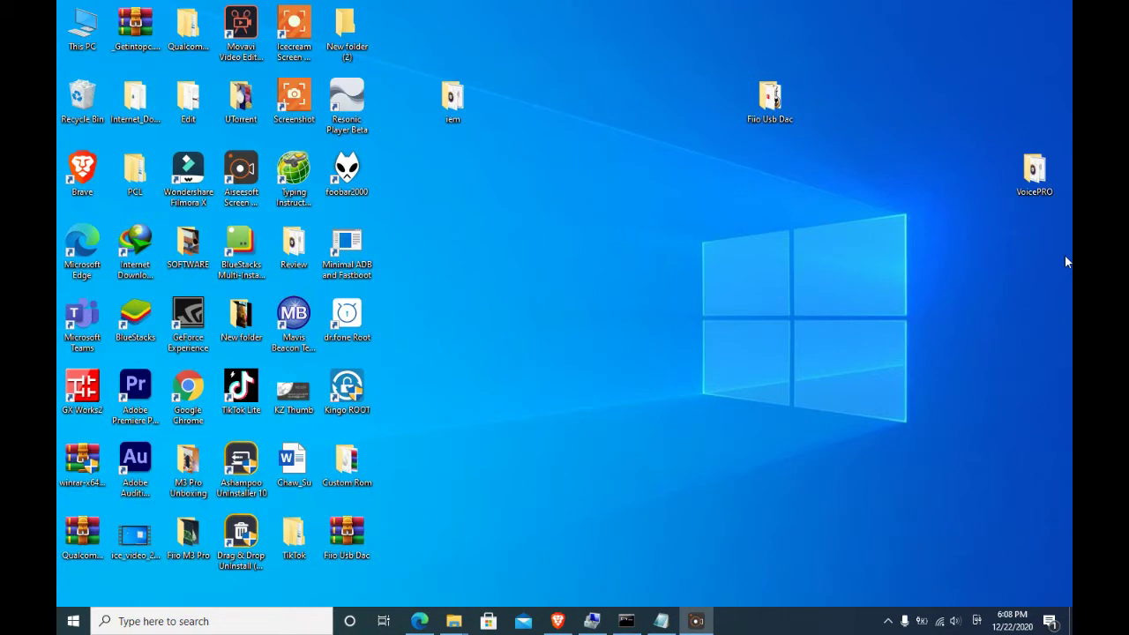
# Open foobar2000 from the desktop for a brief look and close it again.
pyautogui.doubleClick(347, 167)
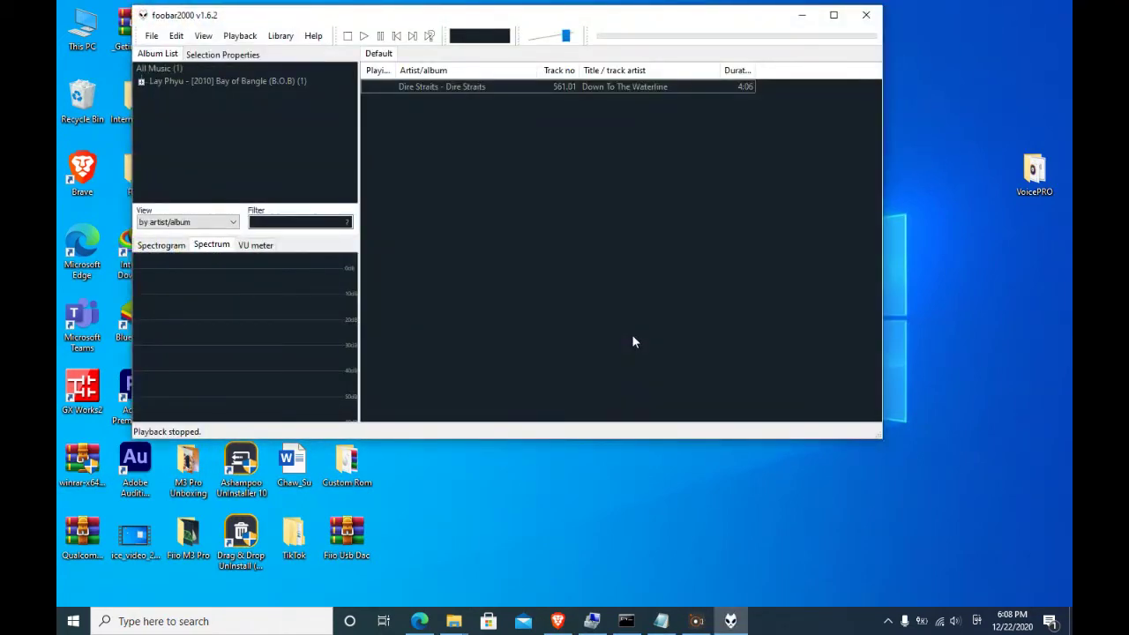
pyautogui.click(866, 15)
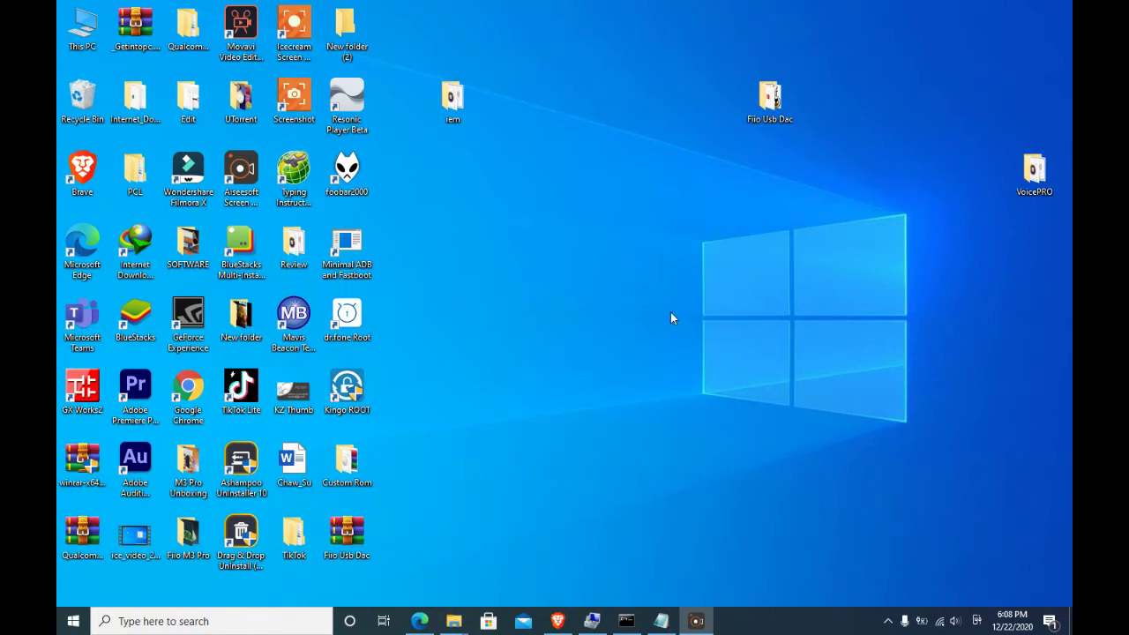
# Open the Fiio Usb Dac folder on the desktop, refresh it and select the FiiO_USB_DAC_Driver-V4.47.0 installer.
pyautogui.doubleClick(776, 104)
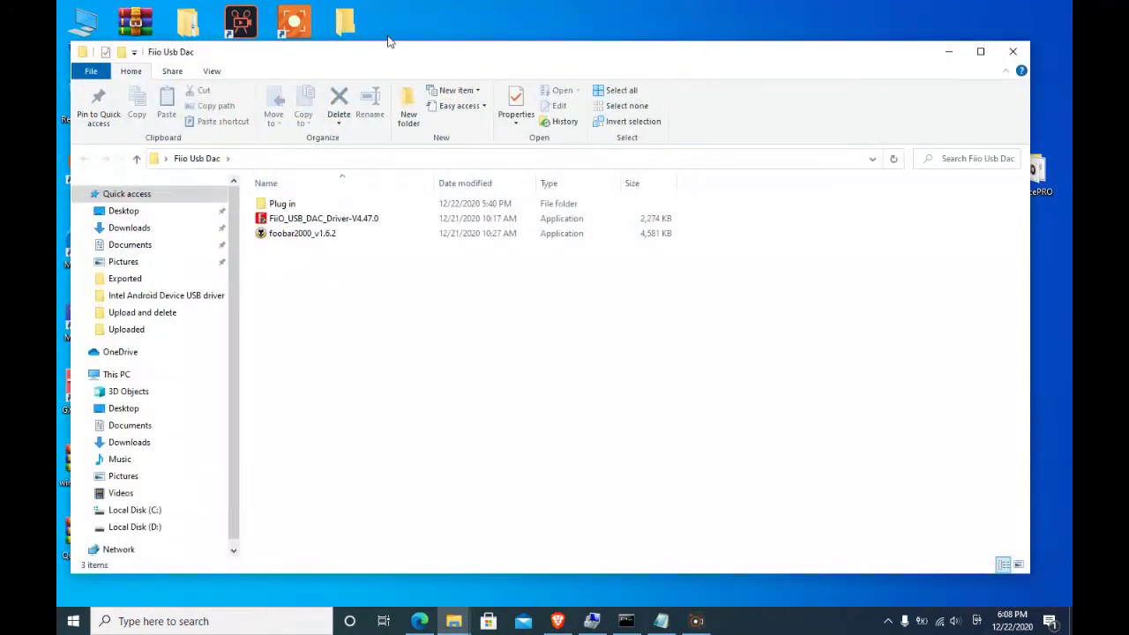
pyautogui.moveTo(388, 41); pyautogui.dragTo(485, 23)
pyautogui.rightClick(444, 280)
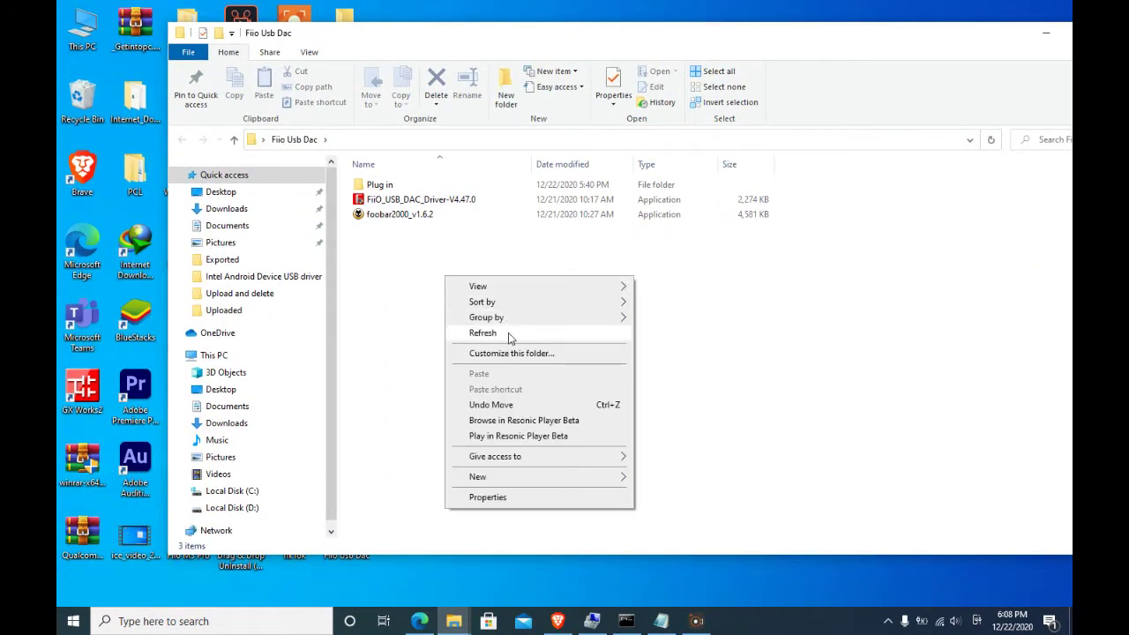
pyautogui.click(515, 327)
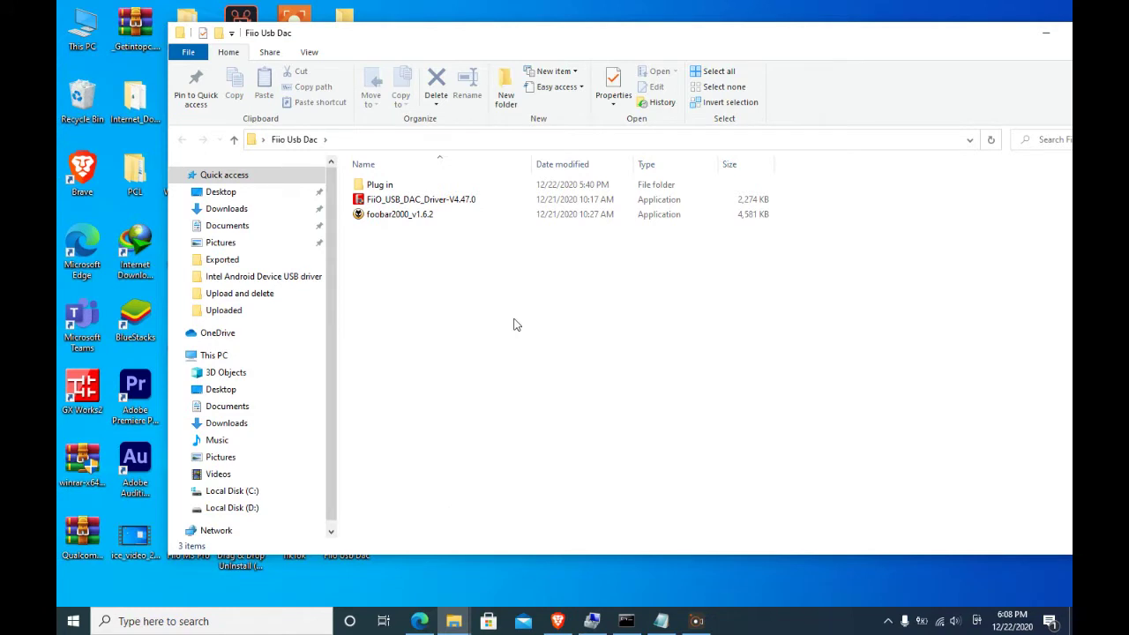
pyautogui.click(422, 201)
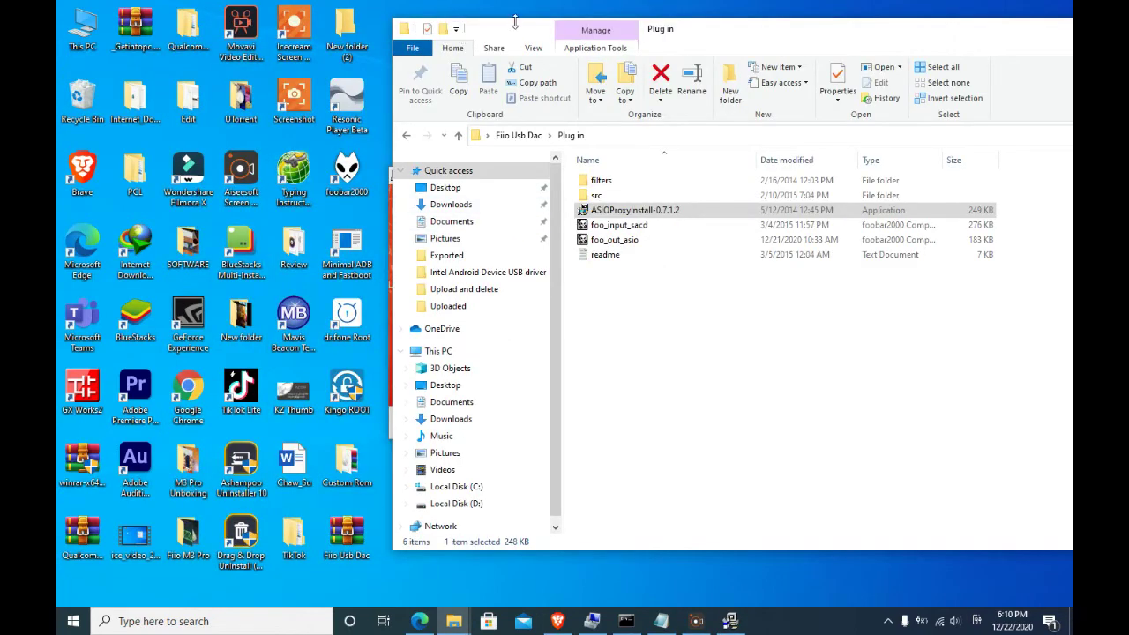
# Bring the FiiO v4.47.0 setup wizard to the front and start the driver installation.
pyautogui.moveTo(565, 25); pyautogui.dragTo(649, 57)
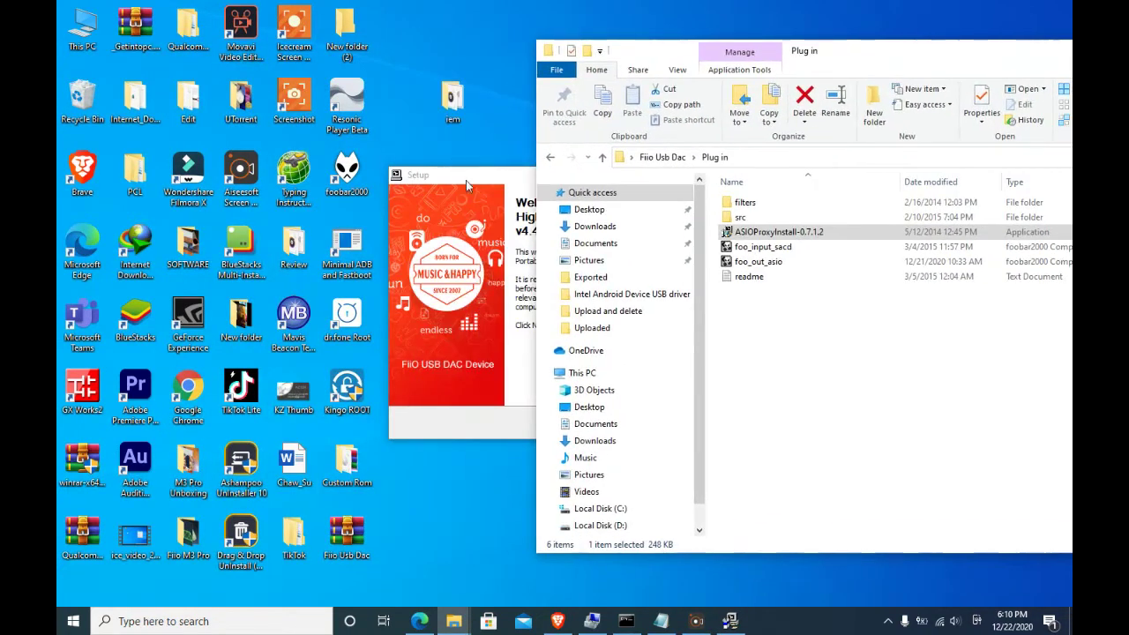
pyautogui.click(467, 181)
pyautogui.moveTo(553, 179); pyautogui.dragTo(437, 101)
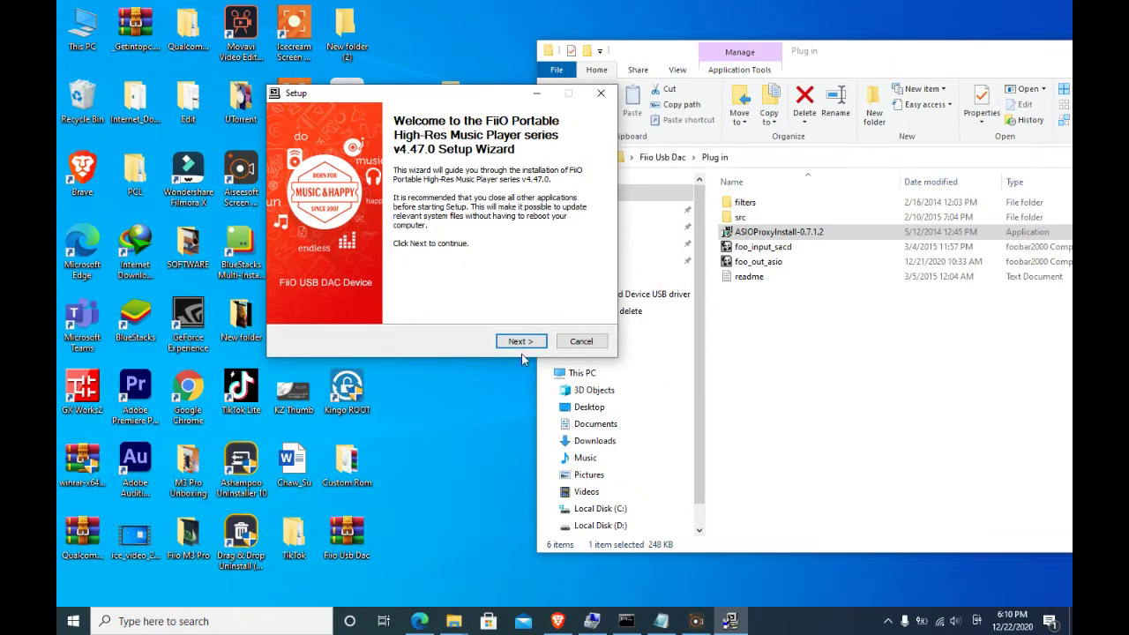
pyautogui.moveTo(829, 57); pyautogui.dragTo(796, 57)
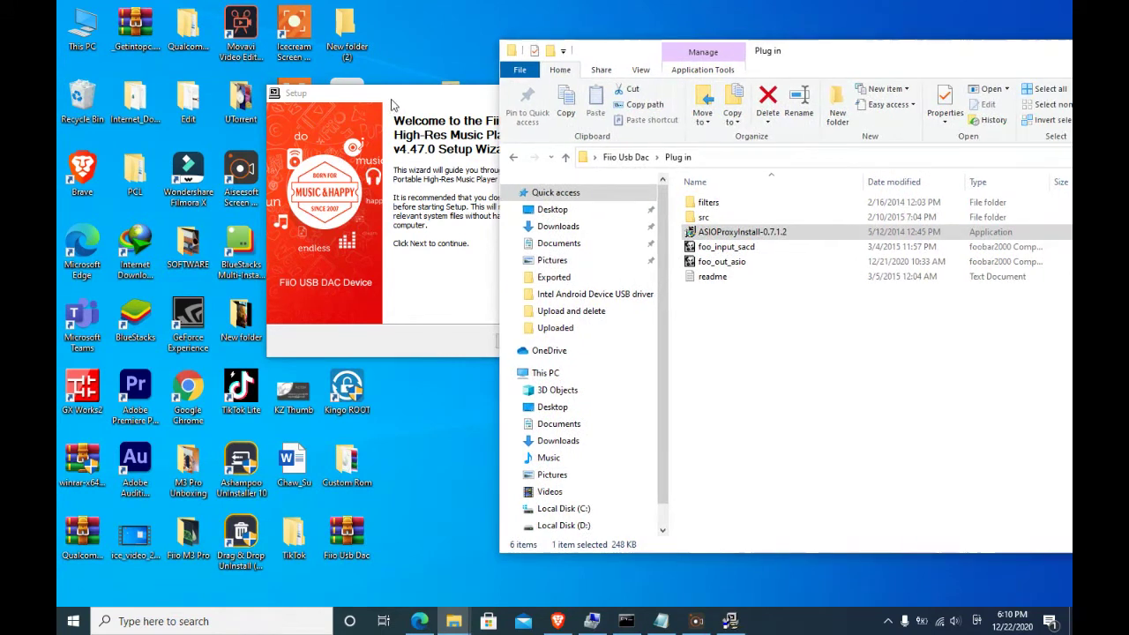
pyautogui.click(408, 251)
pyautogui.click(520, 341)
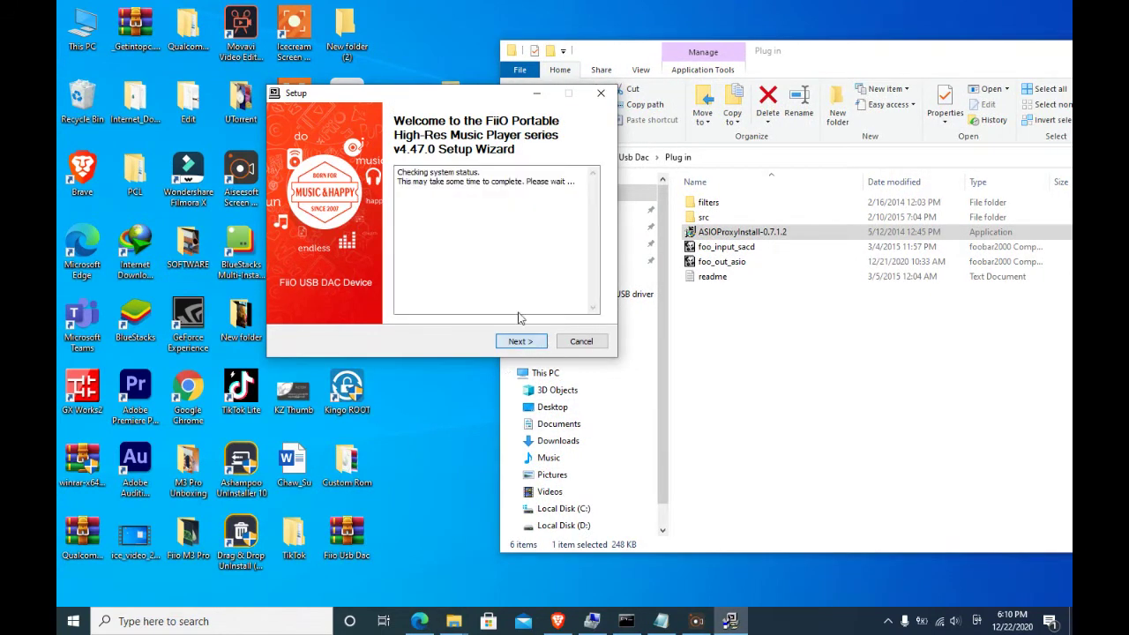
pyautogui.click(521, 343)
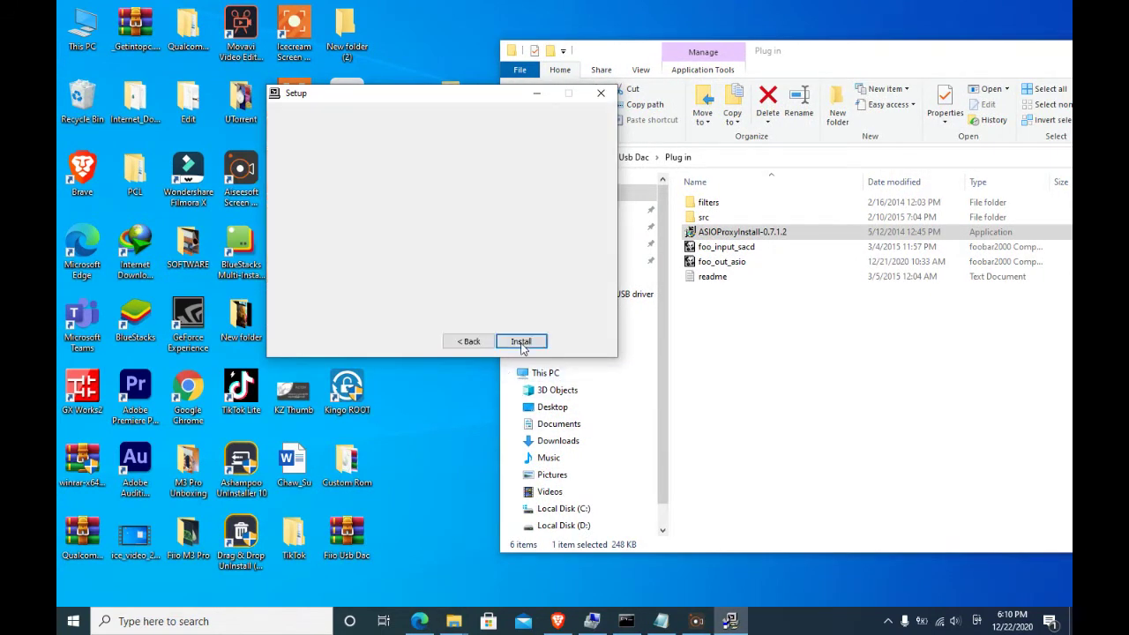
pyautogui.click(521, 345)
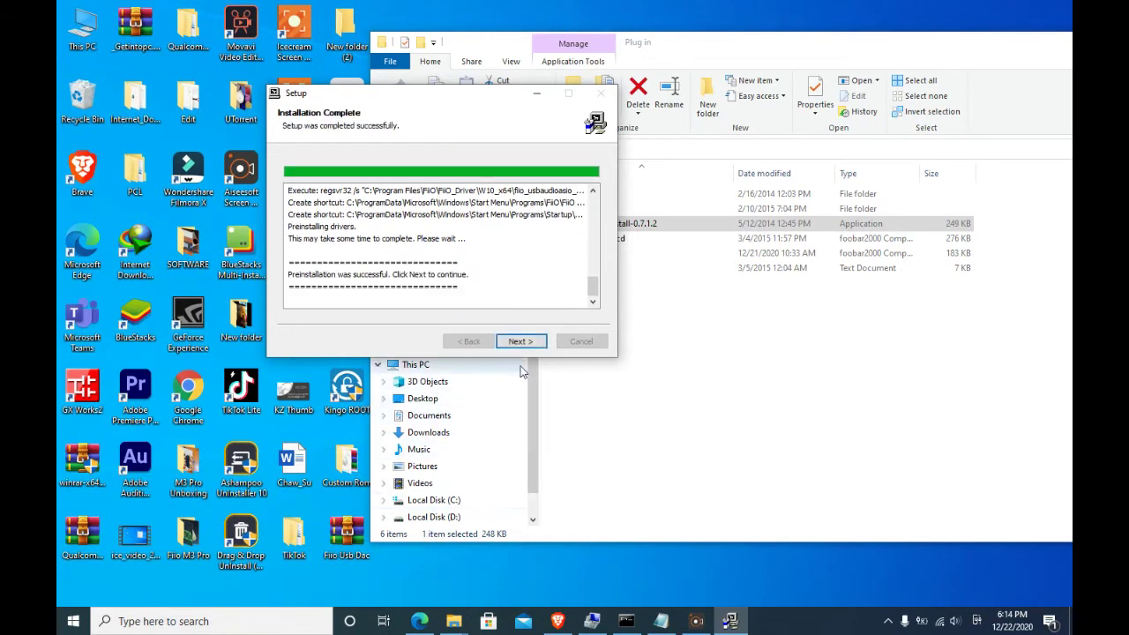
# Finish the FiiO driver setup wizard and agree to exit without reconnecting the device.
pyautogui.click(529, 343)
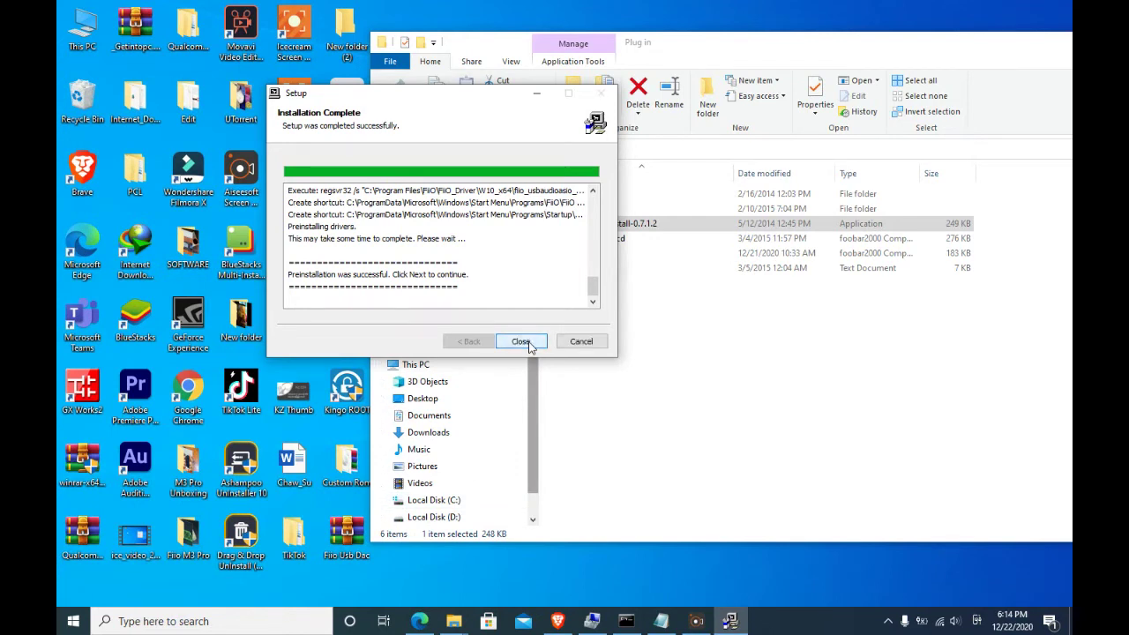
pyautogui.click(522, 341)
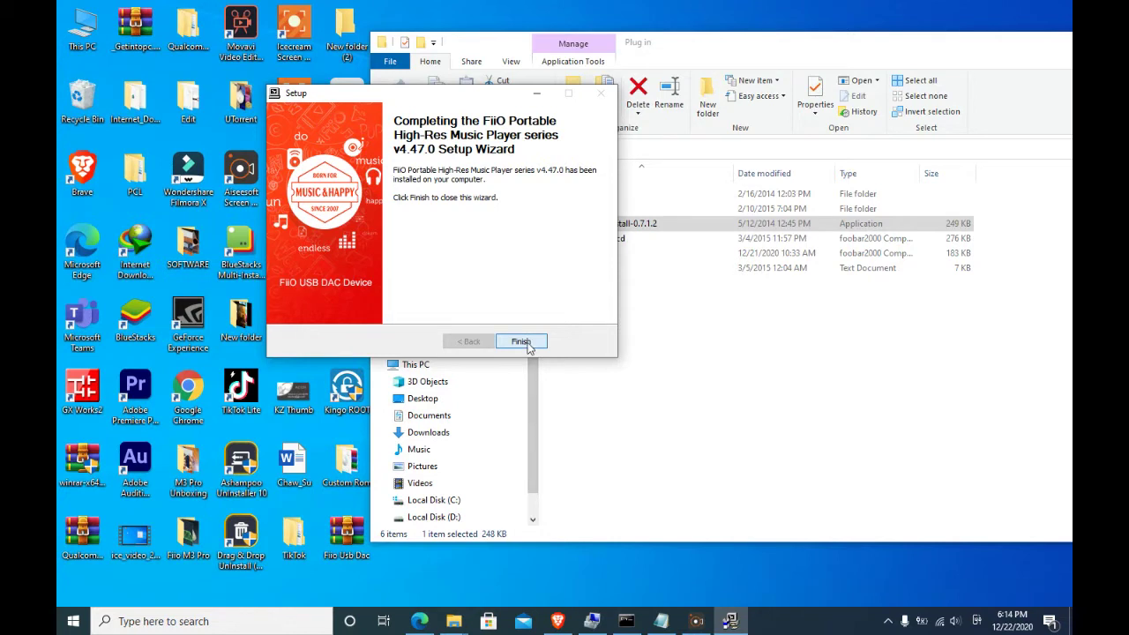
pyautogui.click(528, 343)
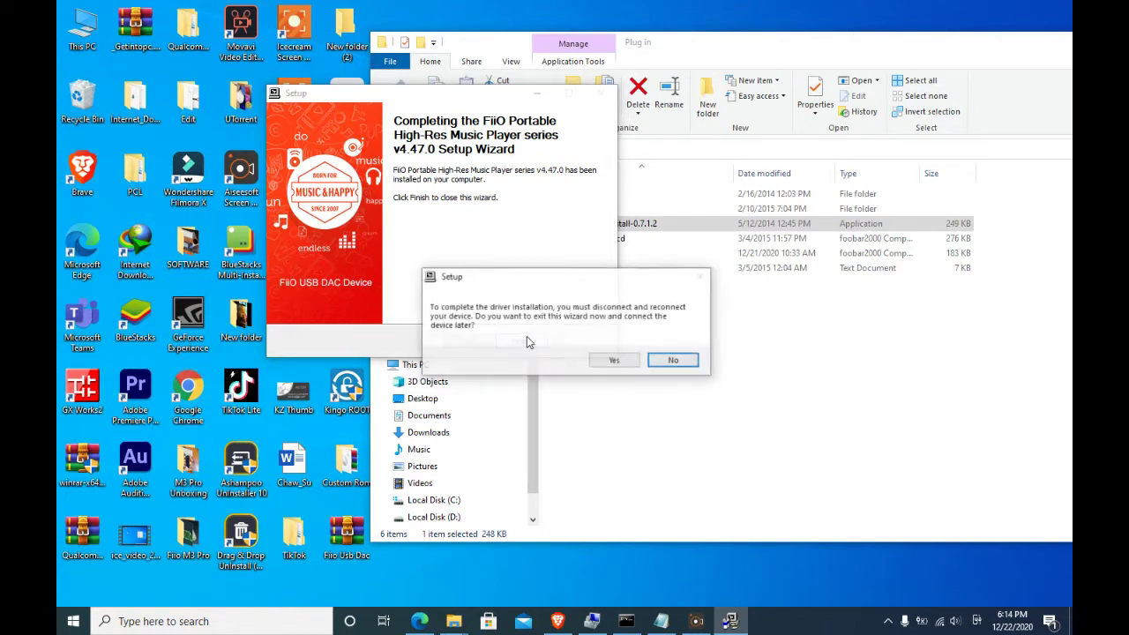
pyautogui.click(612, 360)
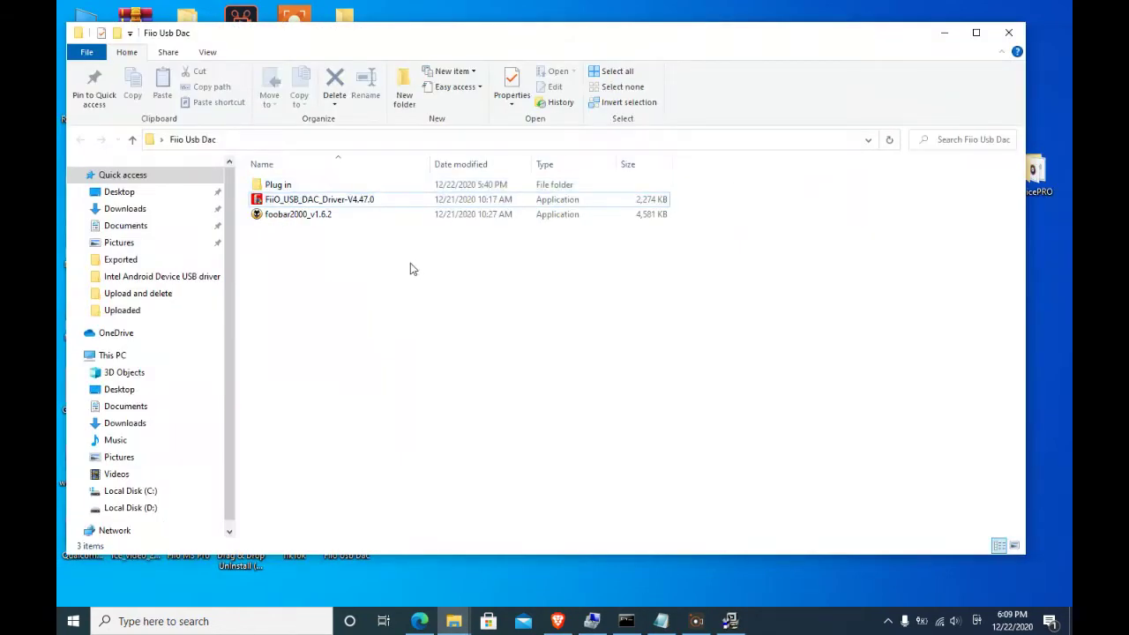
# Install foobar2000 v1.6.2 as a standard installation in C:\Program Files (x86)\foobar2000, run it and close the player.
pyautogui.doubleClick(309, 219)
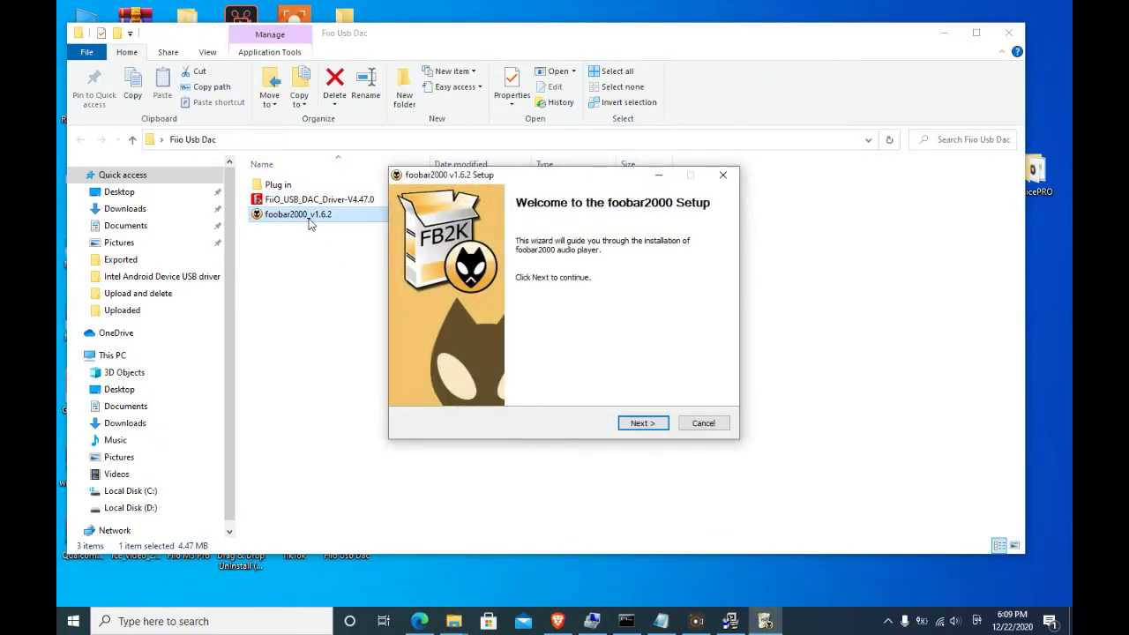
pyautogui.click(634, 422)
pyautogui.click(640, 425)
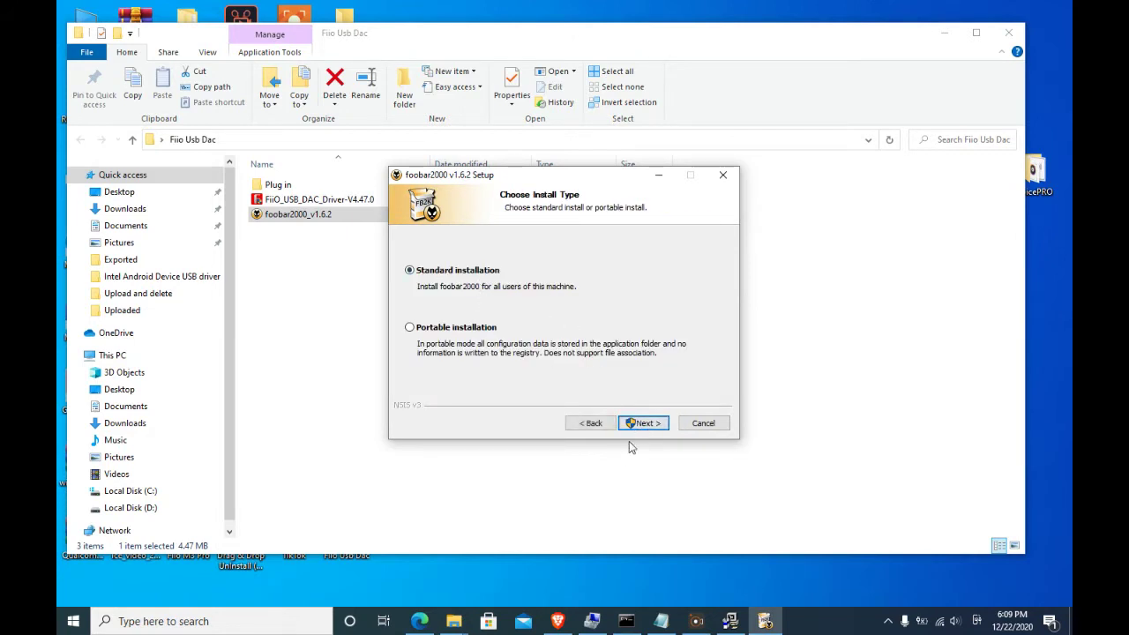
pyautogui.click(644, 423)
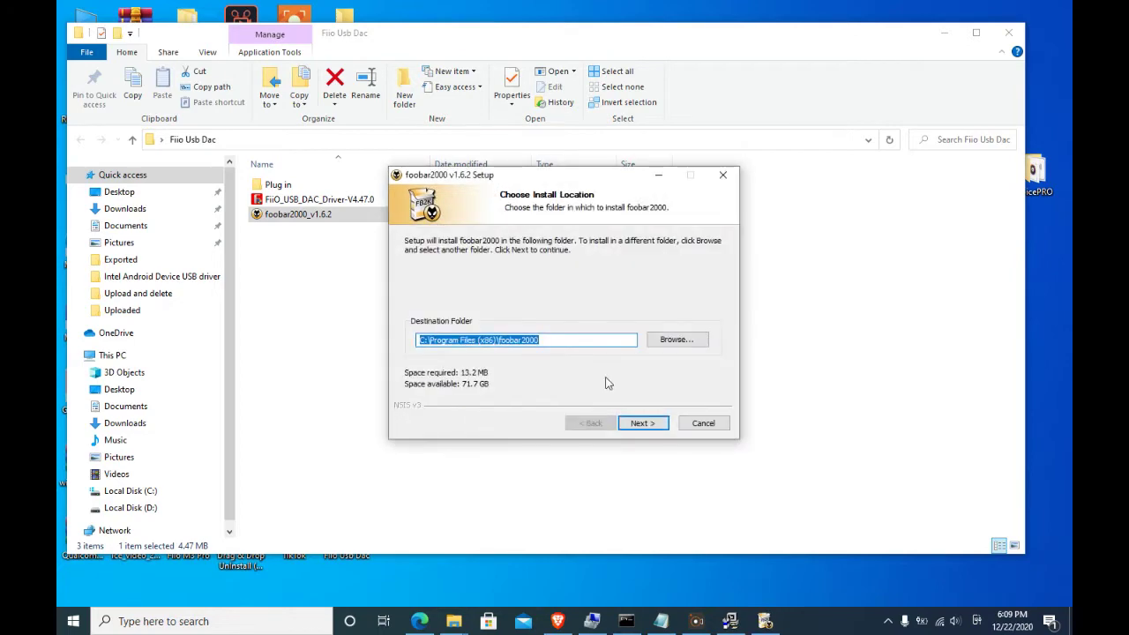
pyautogui.click(650, 431)
pyautogui.click(651, 425)
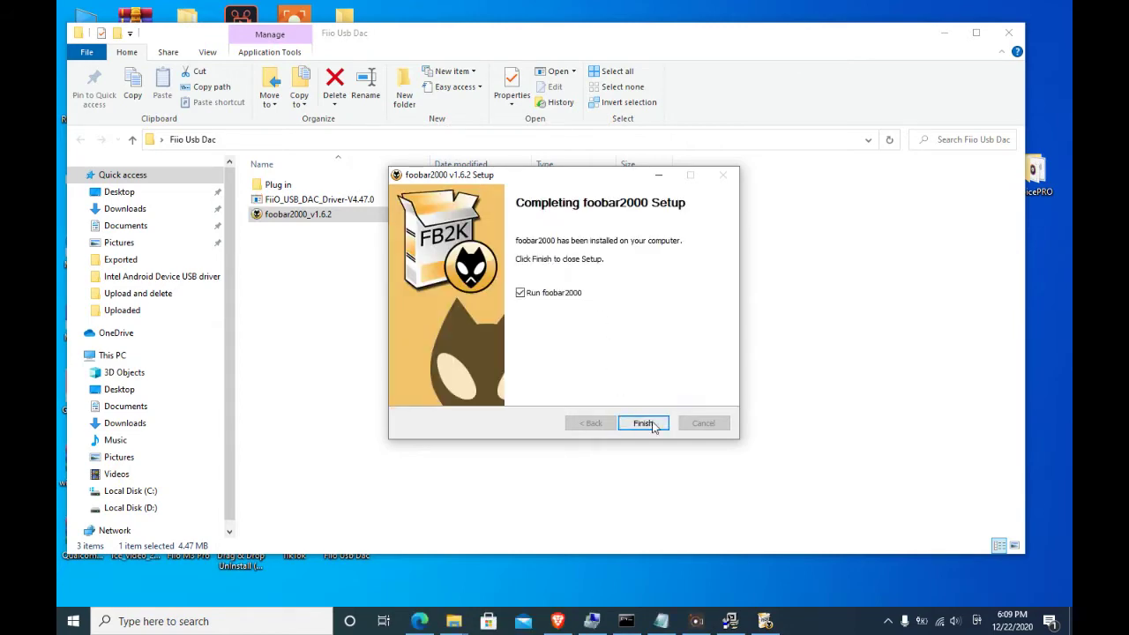
pyautogui.click(642, 423)
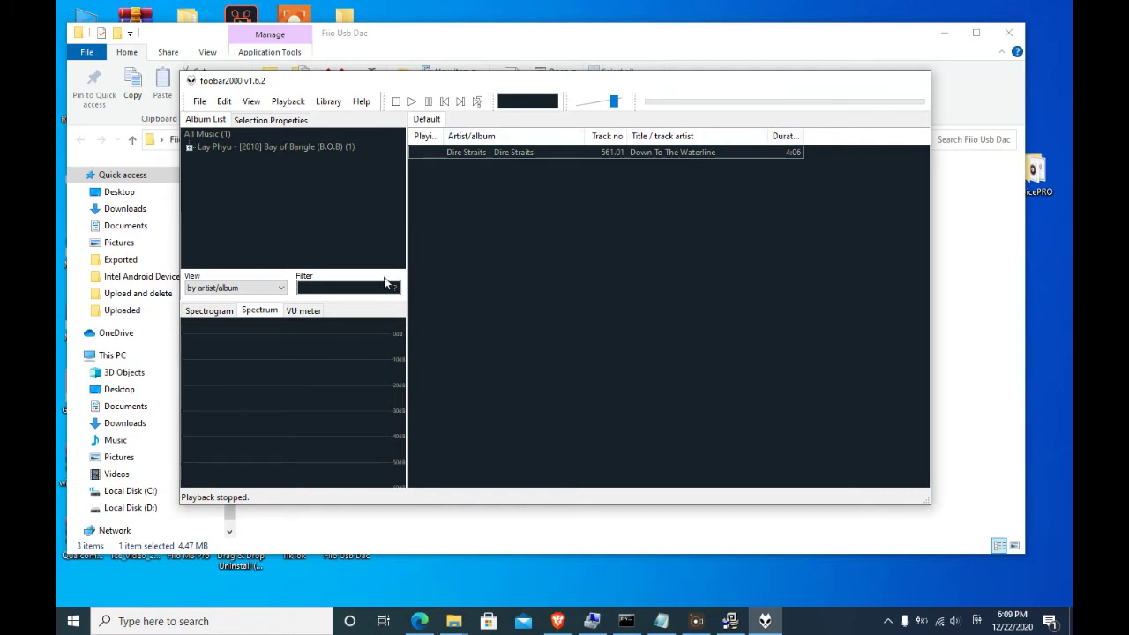
pyautogui.click(914, 83)
# Install ASIOProxyInstall-0.7.1.2 from the Plug in folder into C:\Program Files (x86)\ASIOProxy.
pyautogui.doubleClick(300, 187)
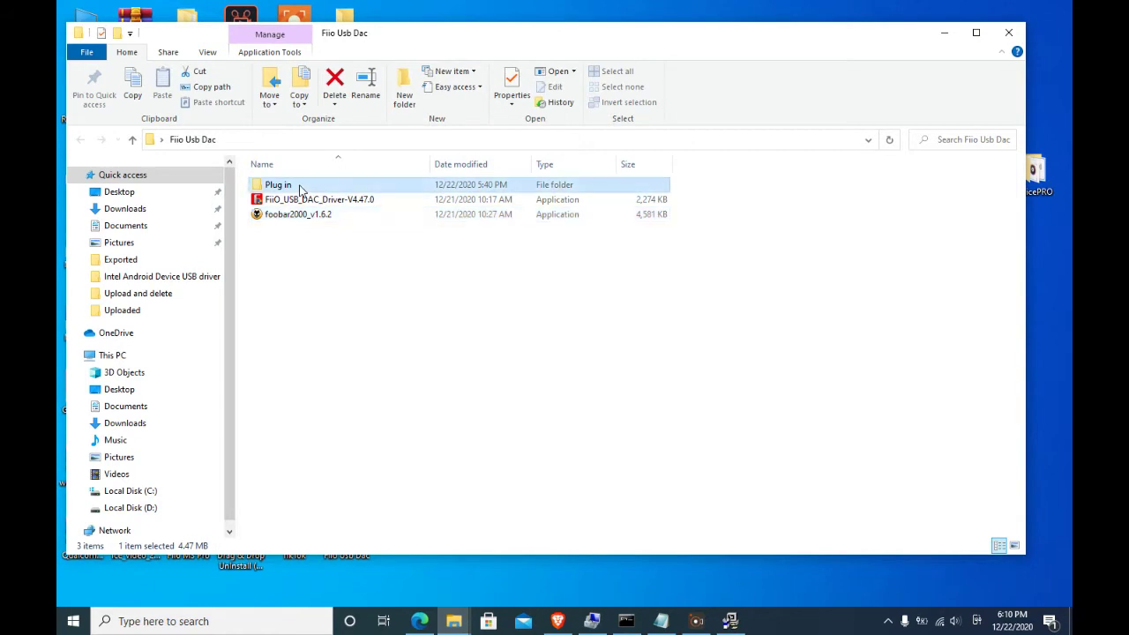
pyautogui.moveTo(331, 33); pyautogui.dragTo(381, 30)
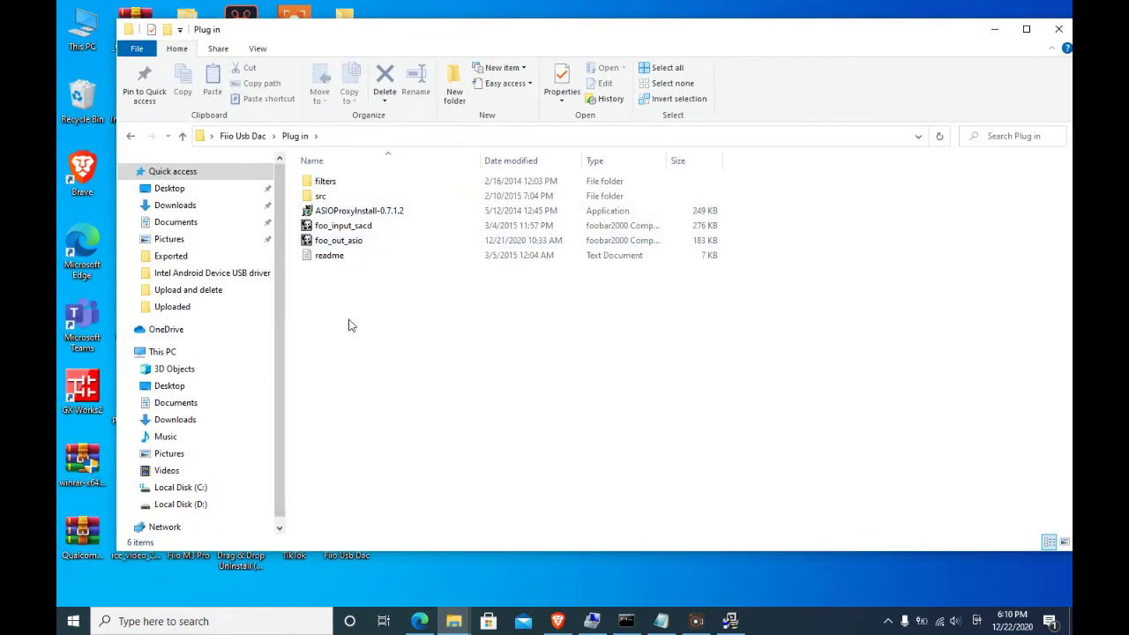
pyautogui.doubleClick(381, 216)
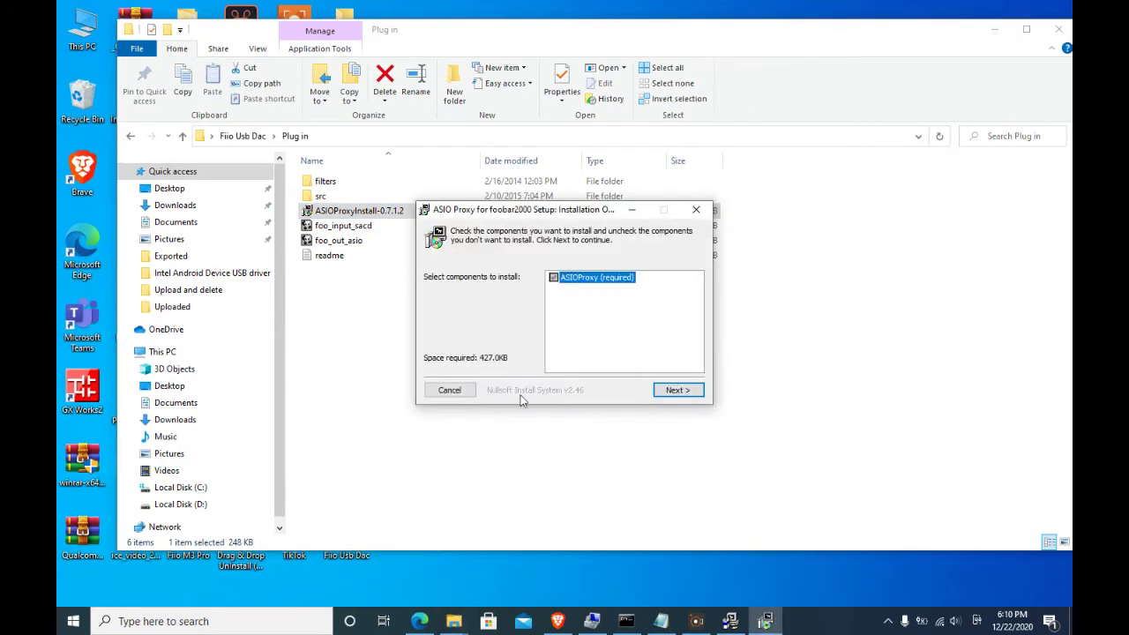
pyautogui.click(684, 391)
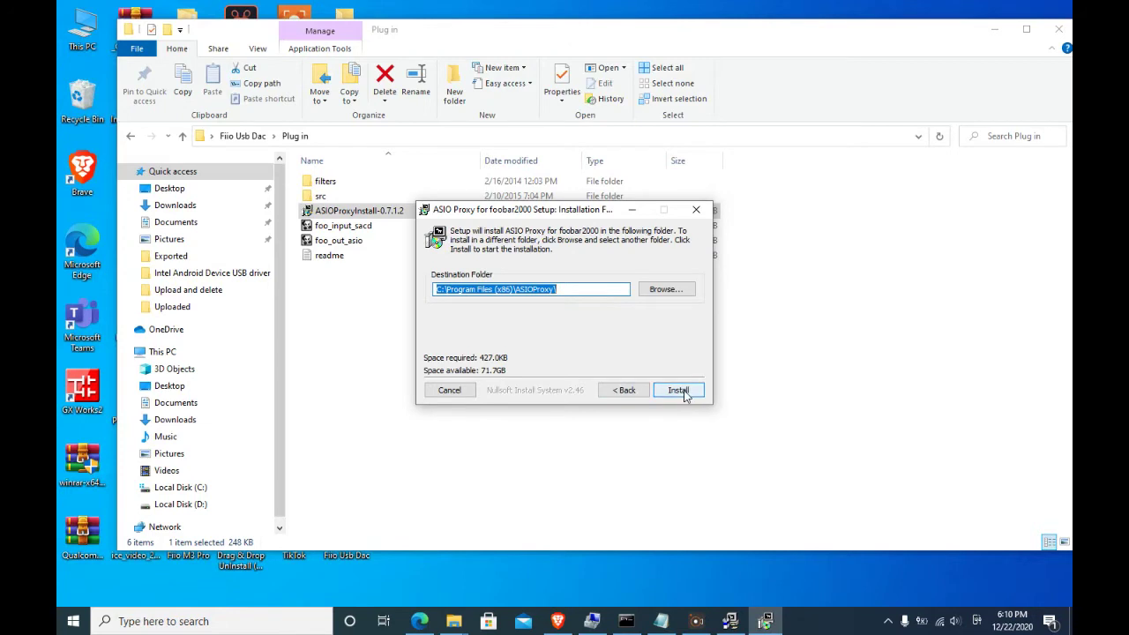
pyautogui.click(684, 392)
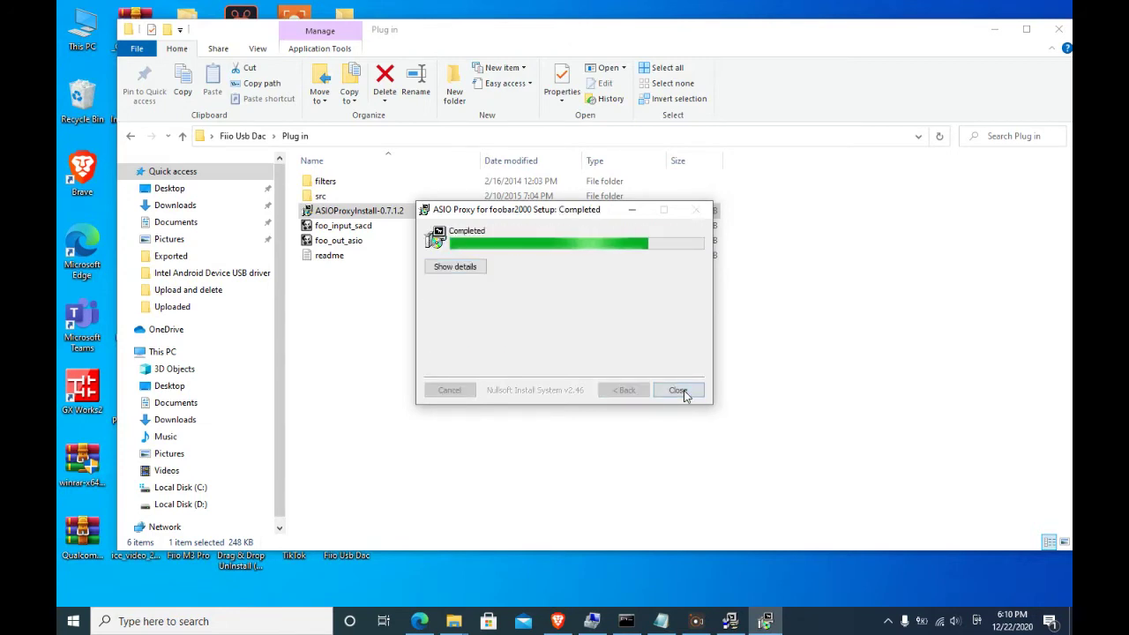
pyautogui.click(679, 390)
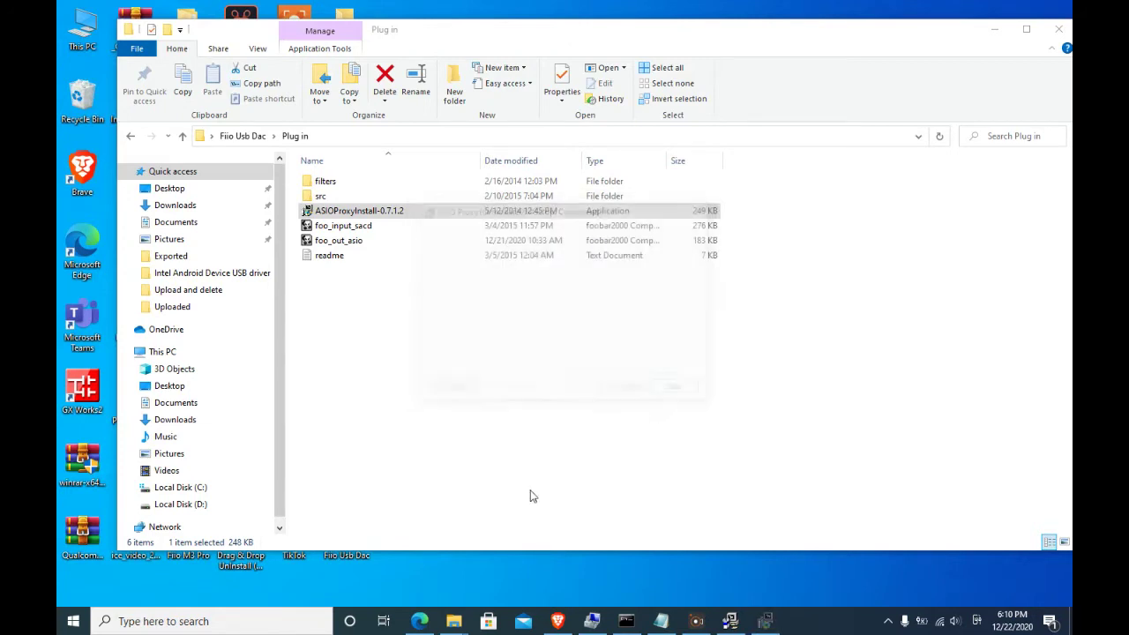
# Install the foo_input_sacd component from the Plug in folder and apply it by restarting foobar2000.
pyautogui.moveTo(439, 38); pyautogui.dragTo(633, 49)
pyautogui.moveTo(582, 53); pyautogui.dragTo(664, 40)
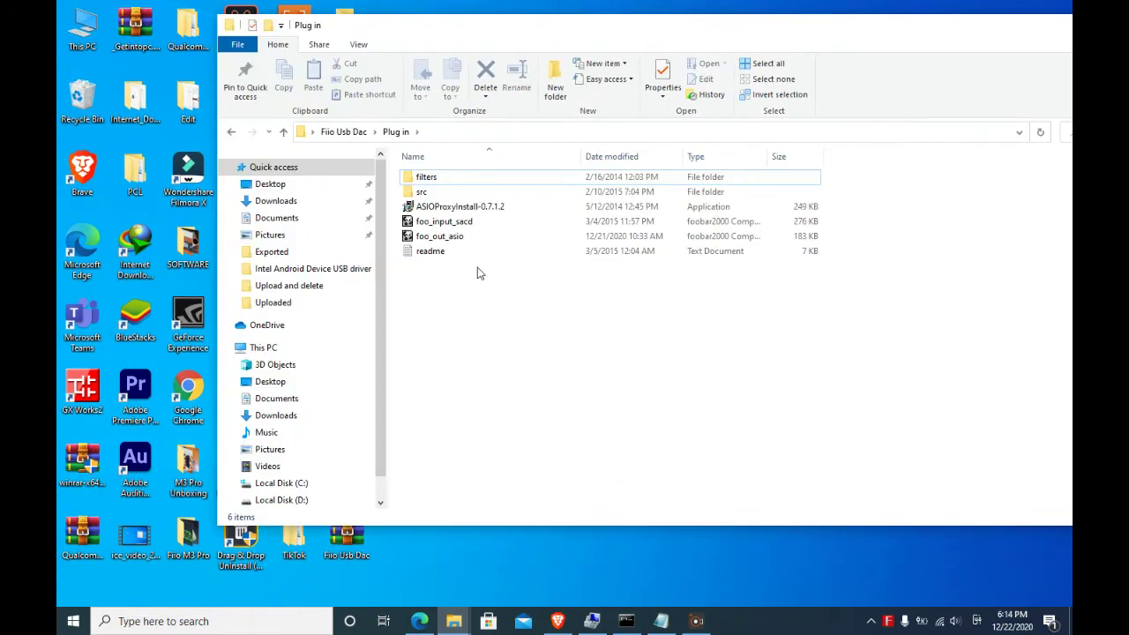
pyautogui.click(459, 221)
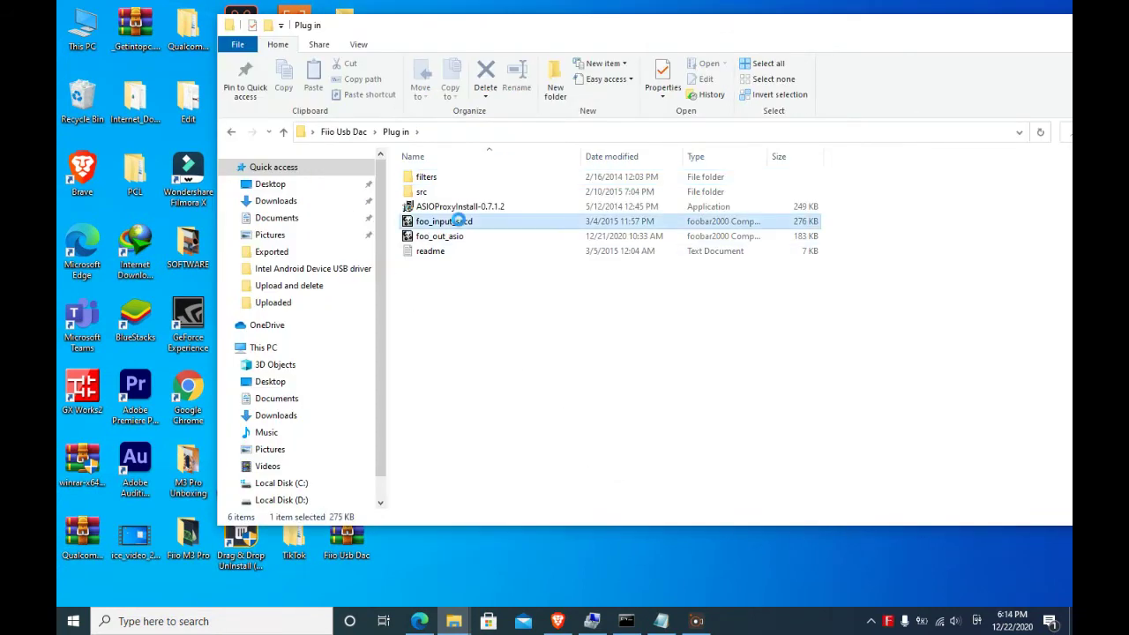
pyautogui.doubleClick(458, 224)
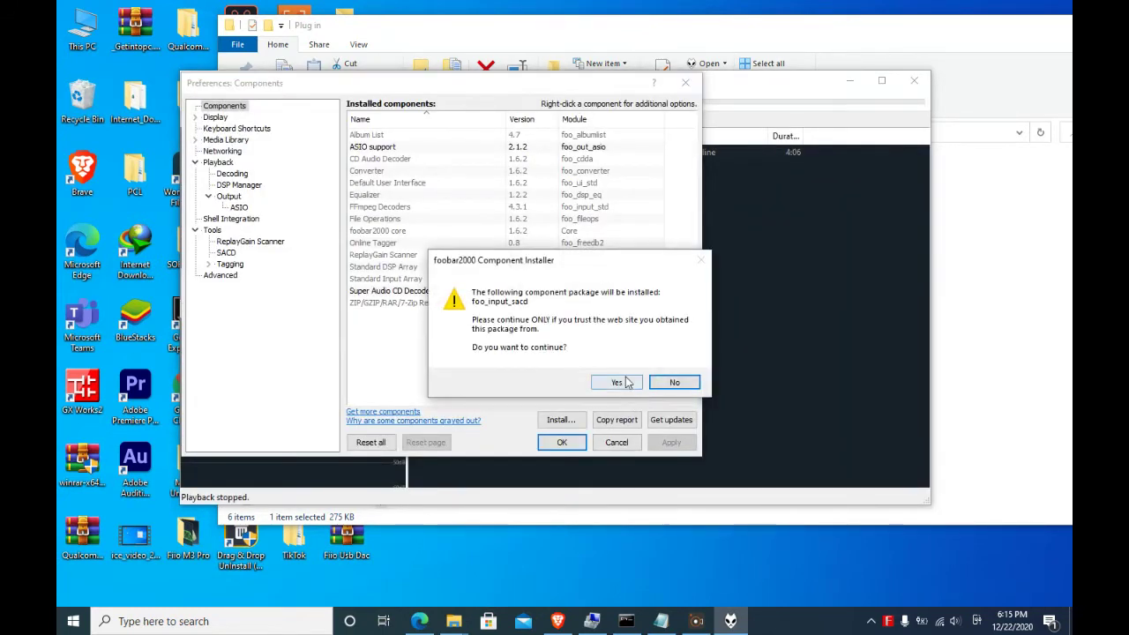
pyautogui.click(621, 381)
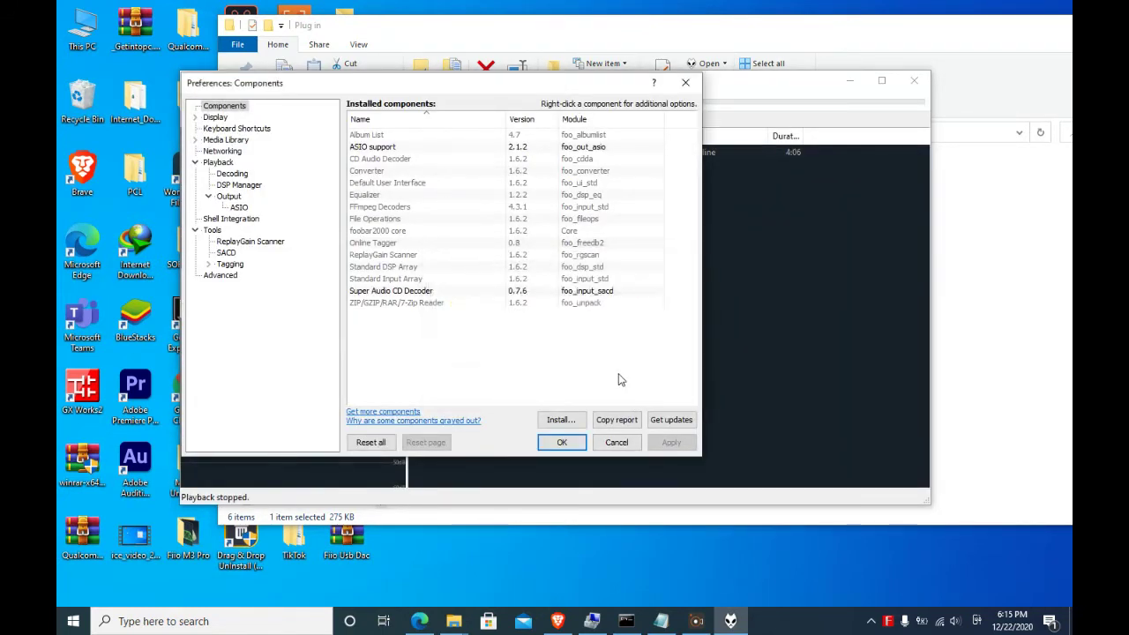
pyautogui.click(555, 447)
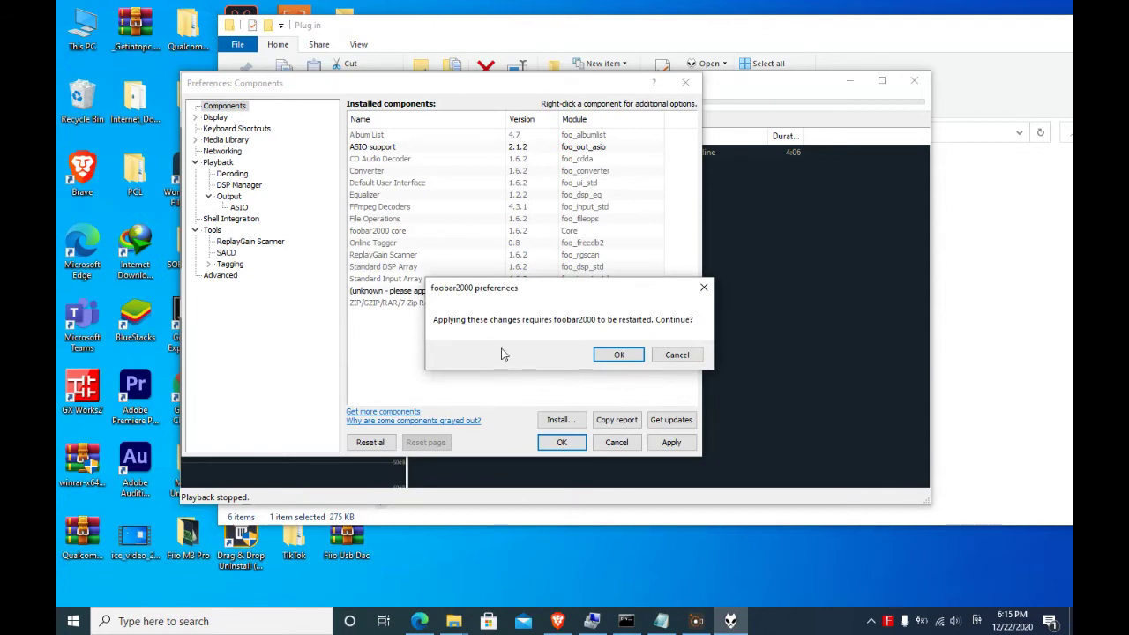
pyautogui.click(619, 354)
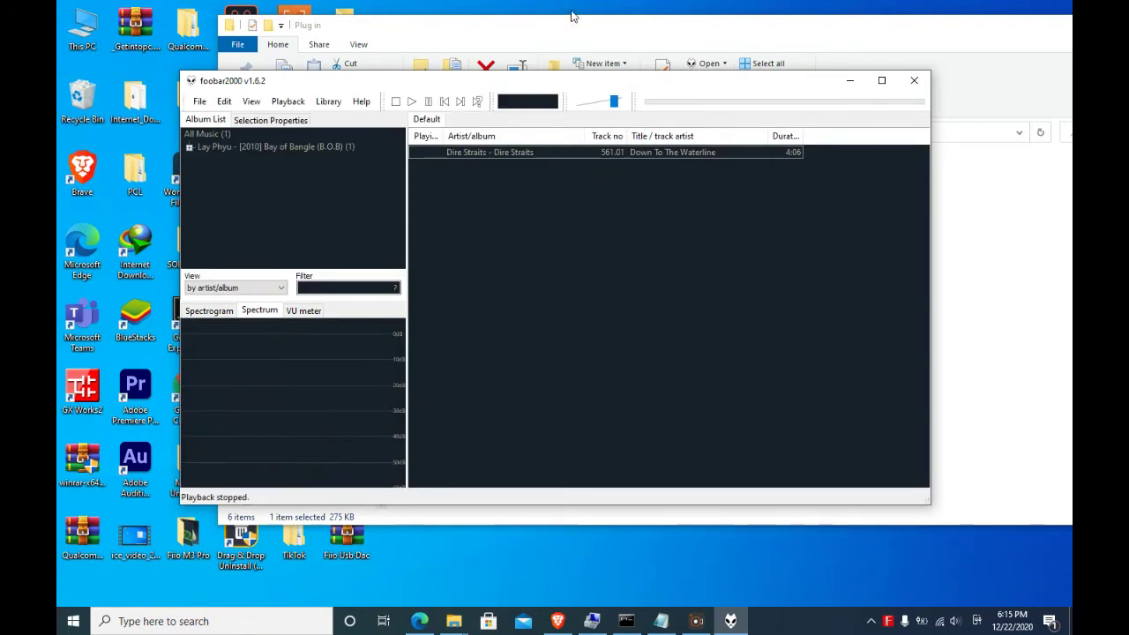
# From the Components preferences, start installing a component and browse to the Plug in folder inside Fiio Usb Dac on the Desktop.
pyautogui.moveTo(564, 81); pyautogui.dragTo(605, 45)
pyautogui.click(239, 62)
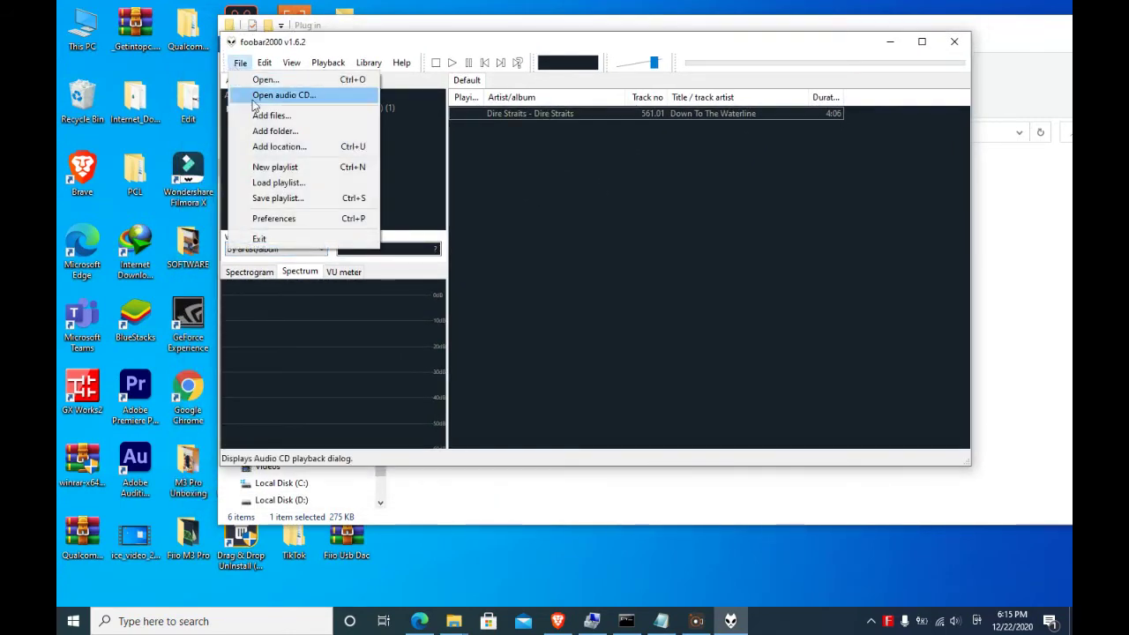
pyautogui.click(272, 217)
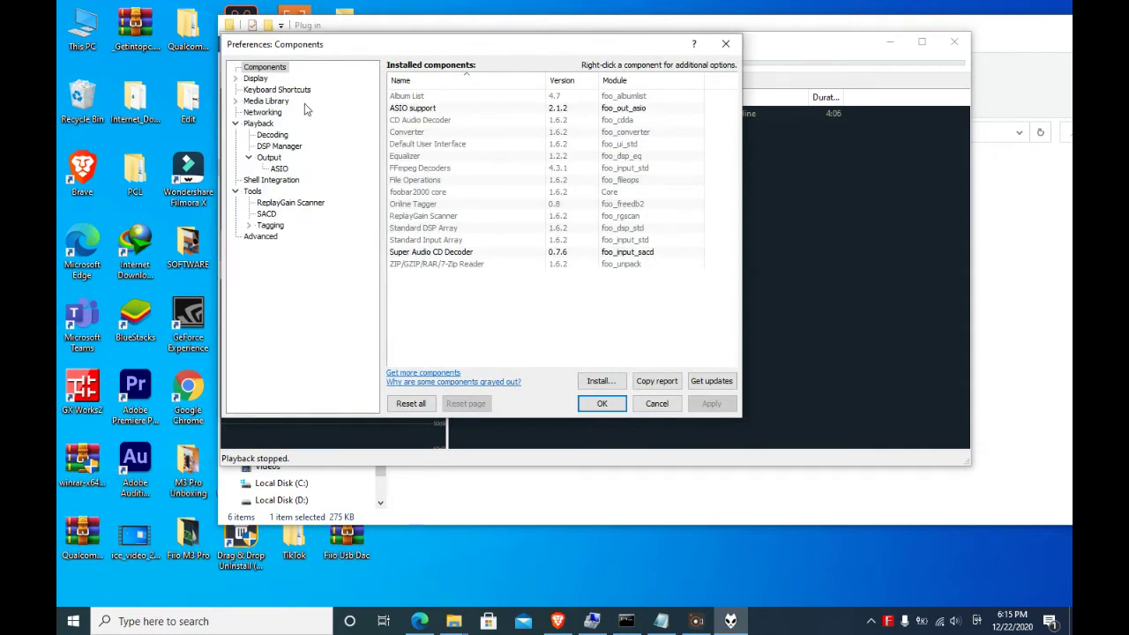
pyautogui.click(597, 381)
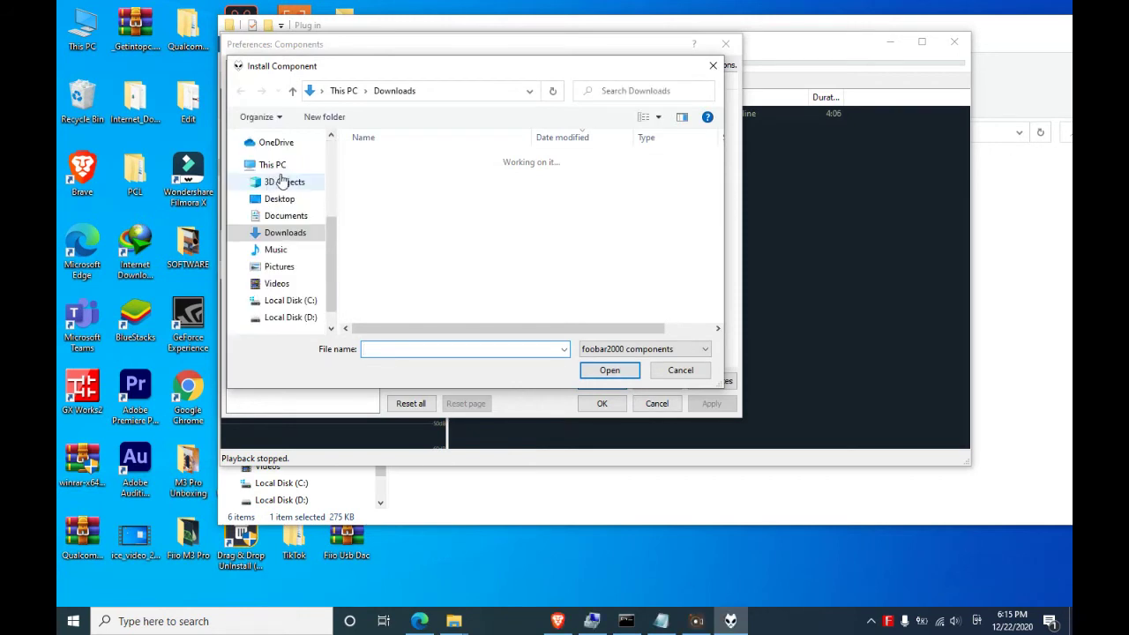
pyautogui.click(280, 200)
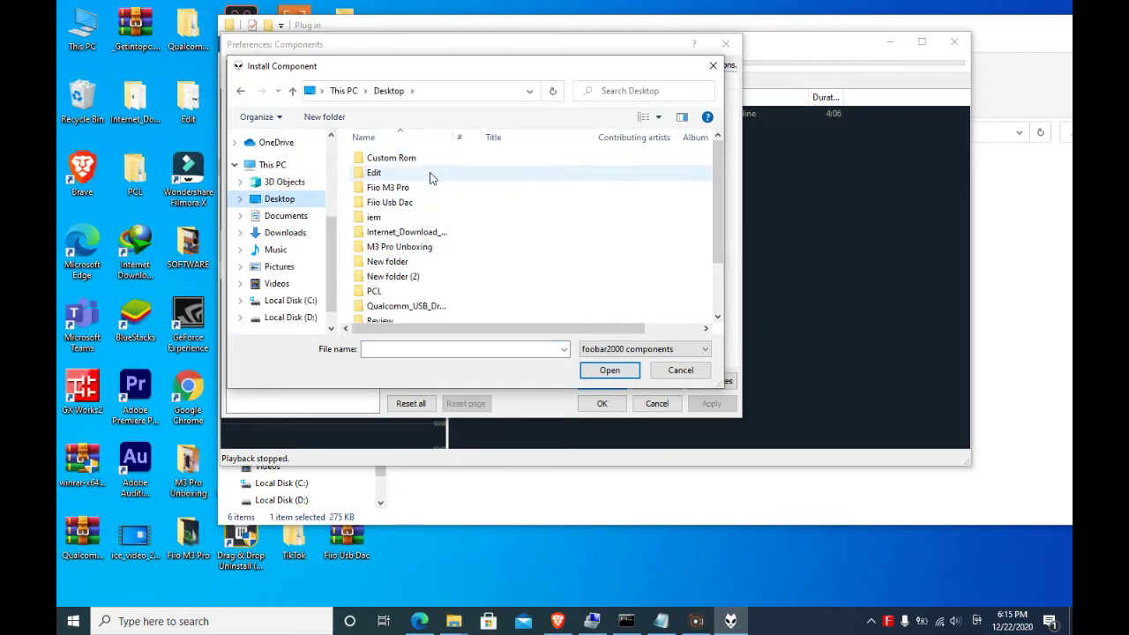
pyautogui.scroll(-1, 425, 217)
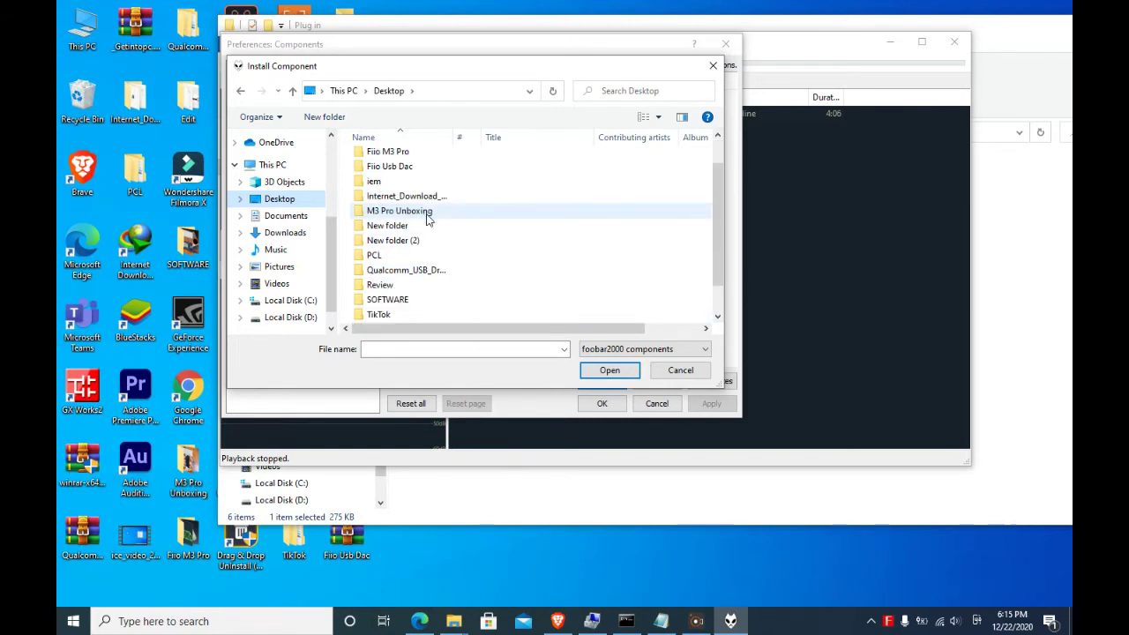
pyautogui.scroll(-1, 410, 203)
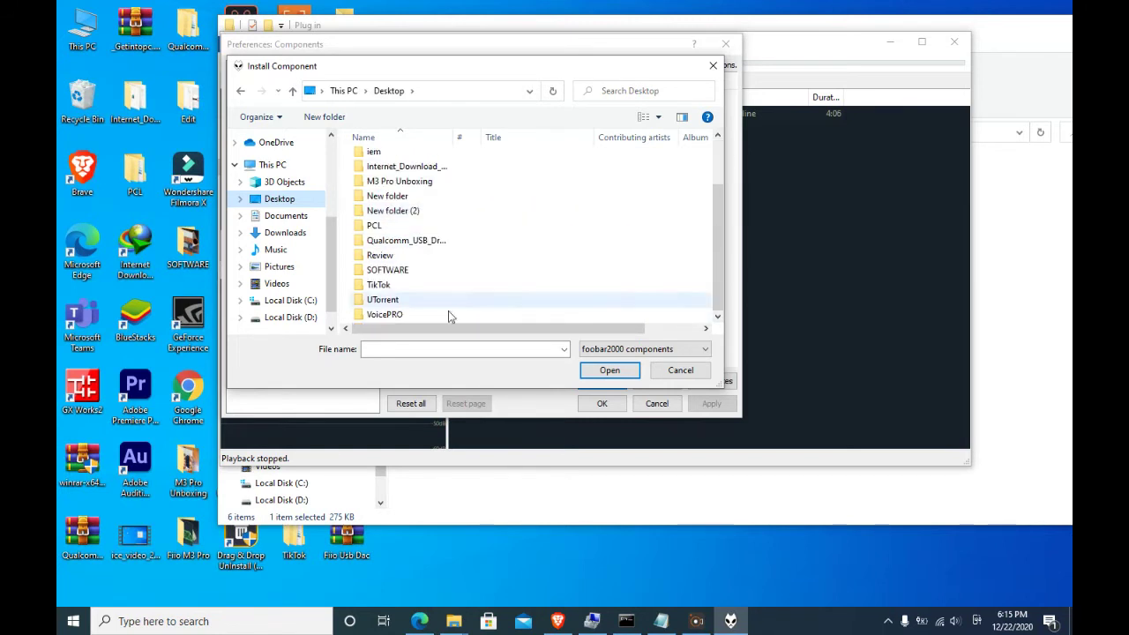
pyautogui.scroll(2, 426, 246)
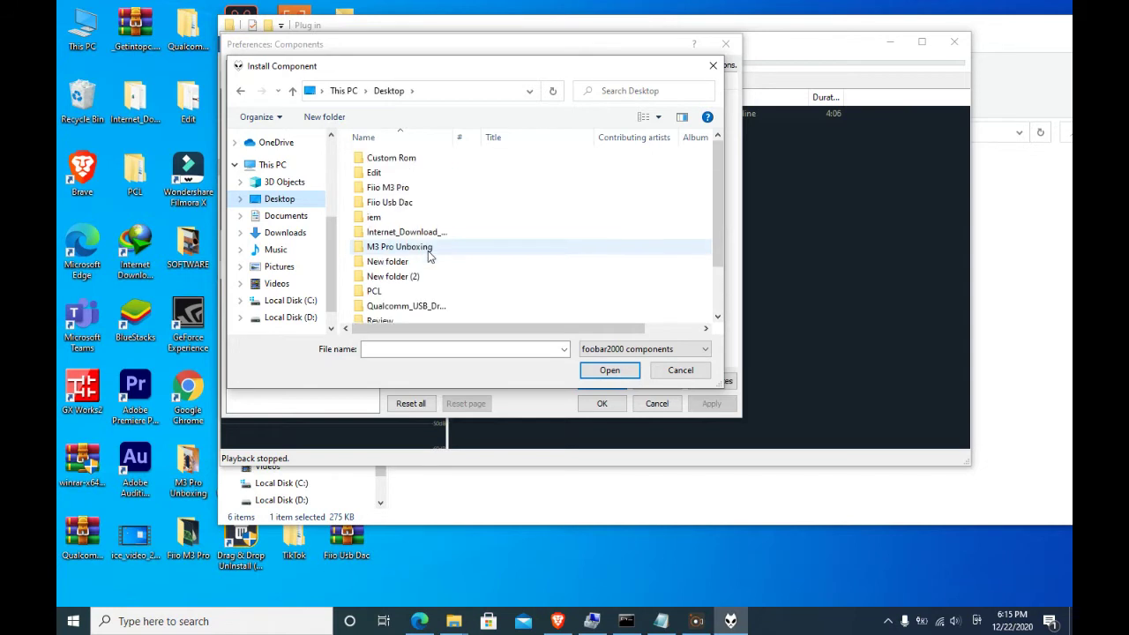
pyautogui.doubleClick(413, 193)
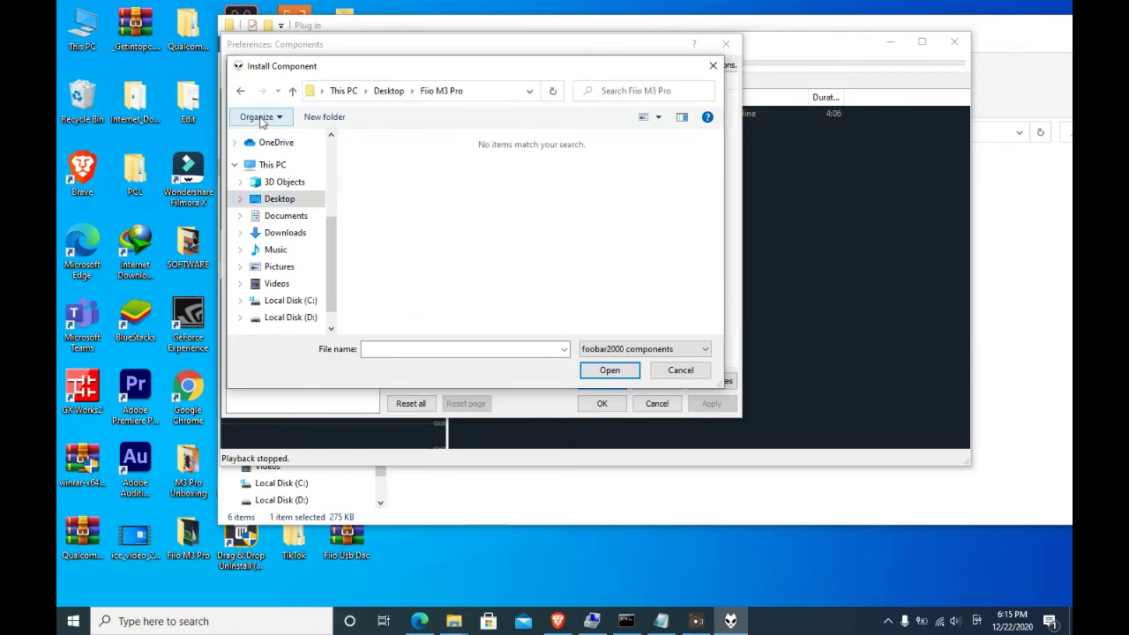
pyautogui.click(240, 90)
pyautogui.doubleClick(388, 203)
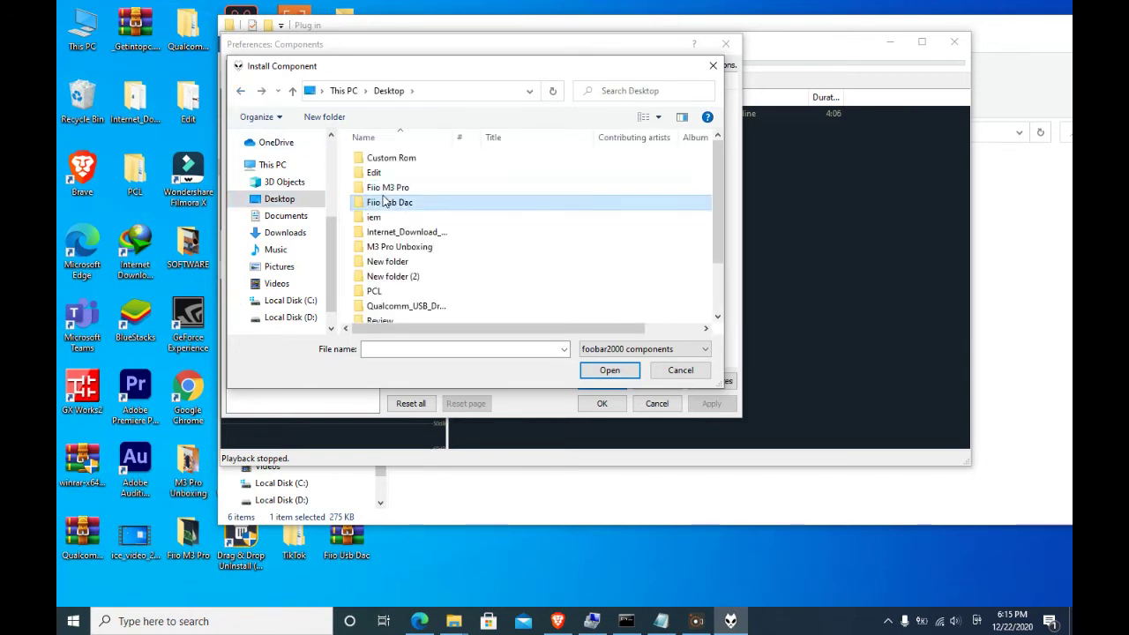
pyautogui.doubleClick(395, 158)
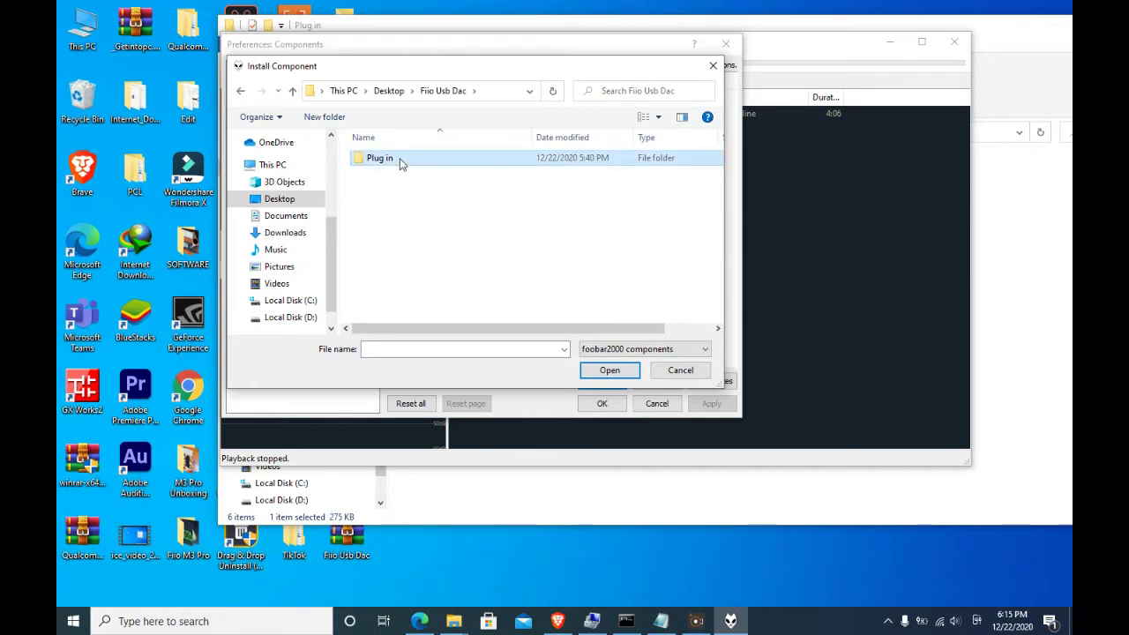
# Install the foo_out_asio component and apply it by restarting foobar2000.
pyautogui.click(411, 202)
pyautogui.click(609, 370)
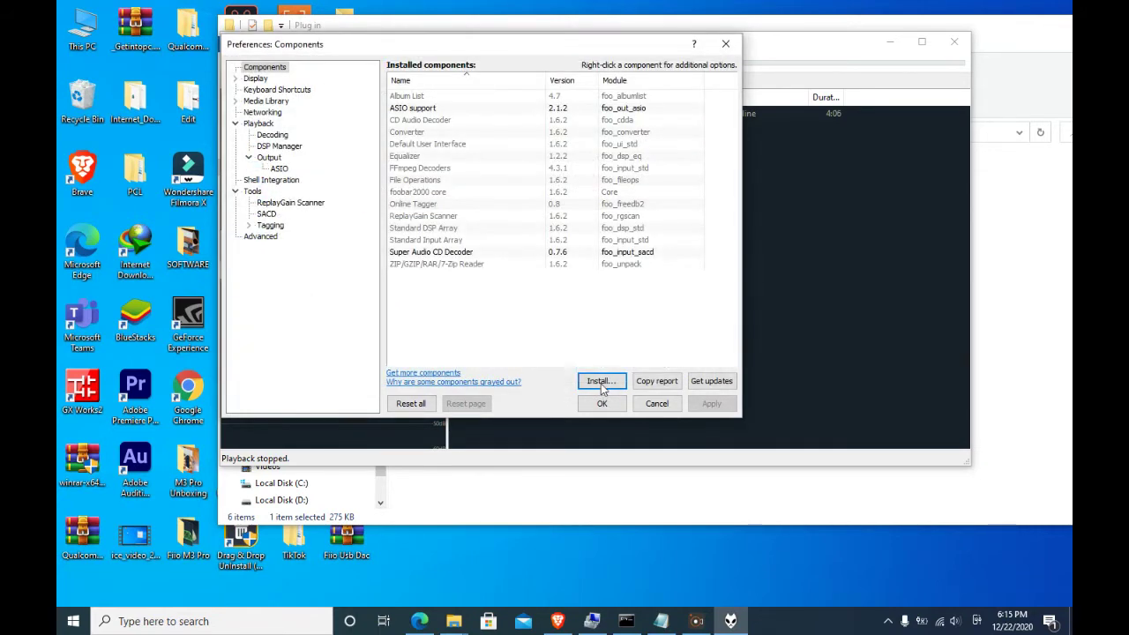
pyautogui.click(602, 382)
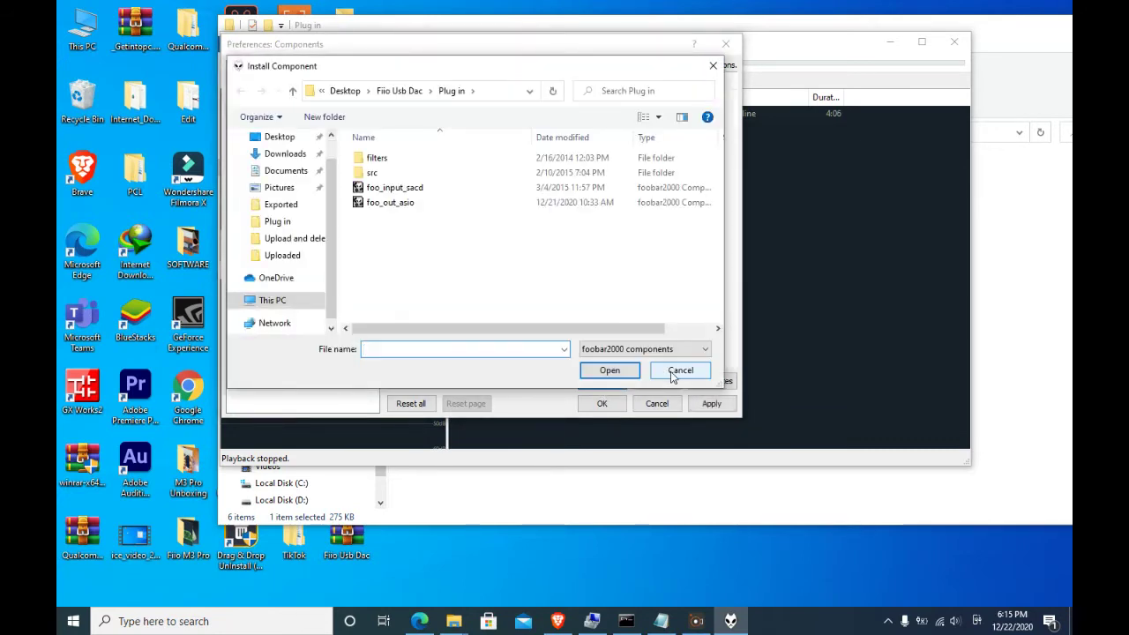
pyautogui.click(680, 370)
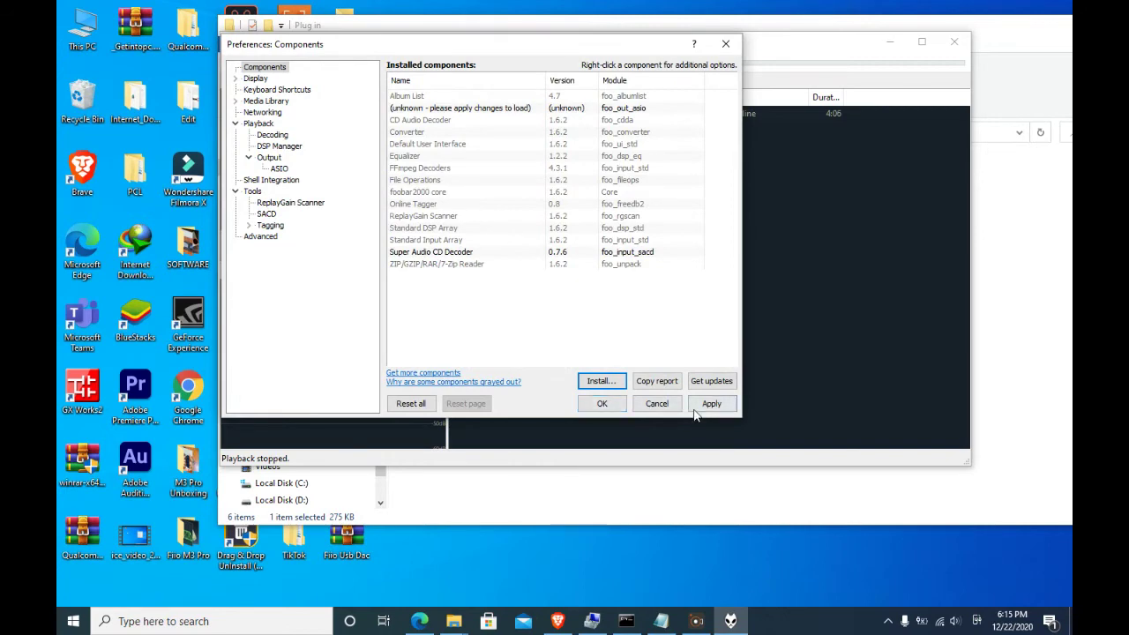
pyautogui.click(603, 404)
pyautogui.click(623, 351)
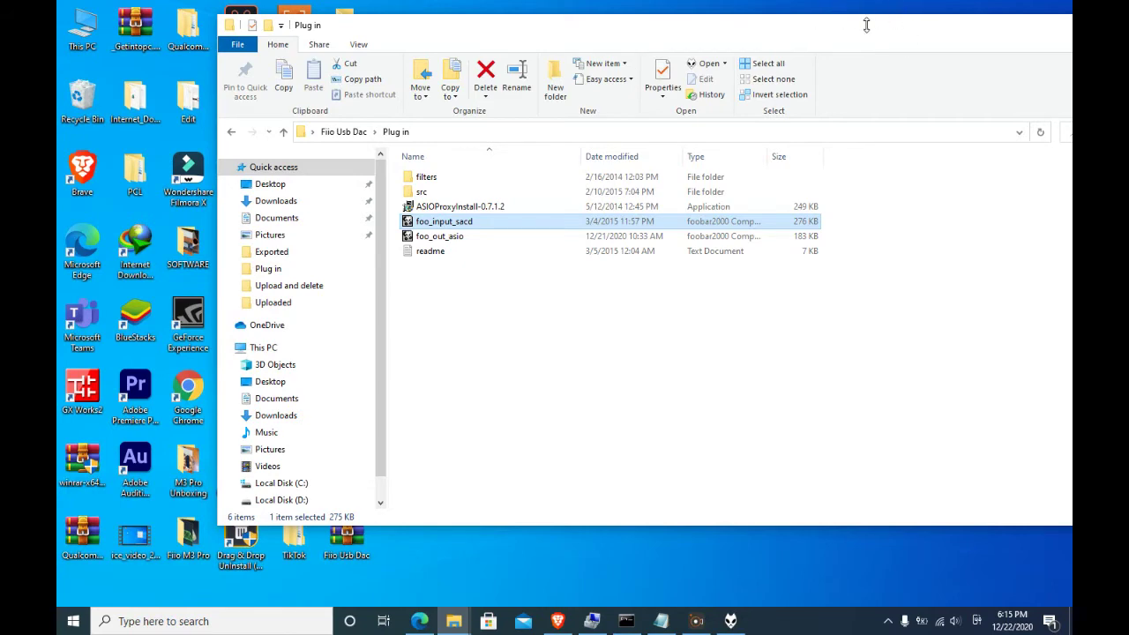
# Put away the Plug in folder window and reposition the foobar2000 window on the desktop.
pyautogui.click(954, 12)
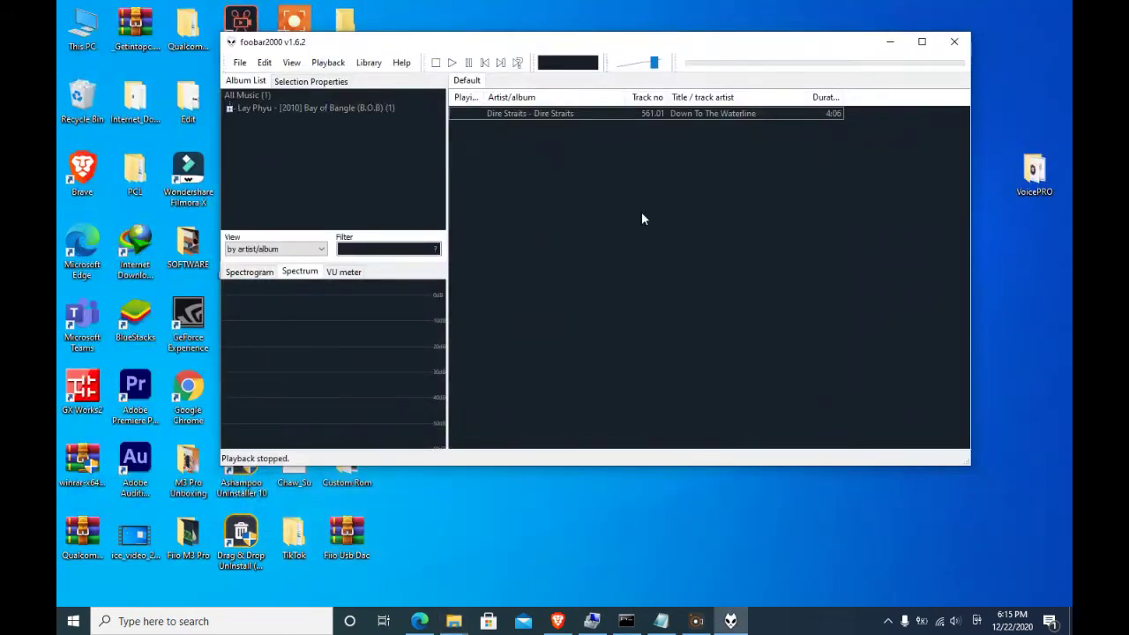
pyautogui.moveTo(796, 44); pyautogui.dragTo(798, 46)
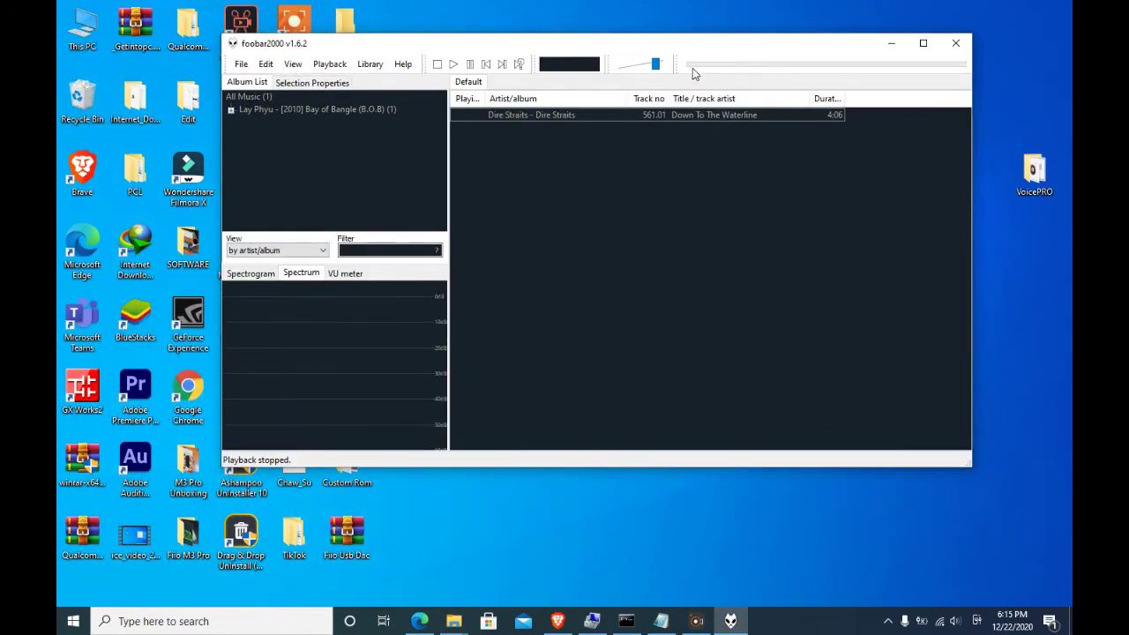
pyautogui.moveTo(682, 42); pyautogui.dragTo(702, 50)
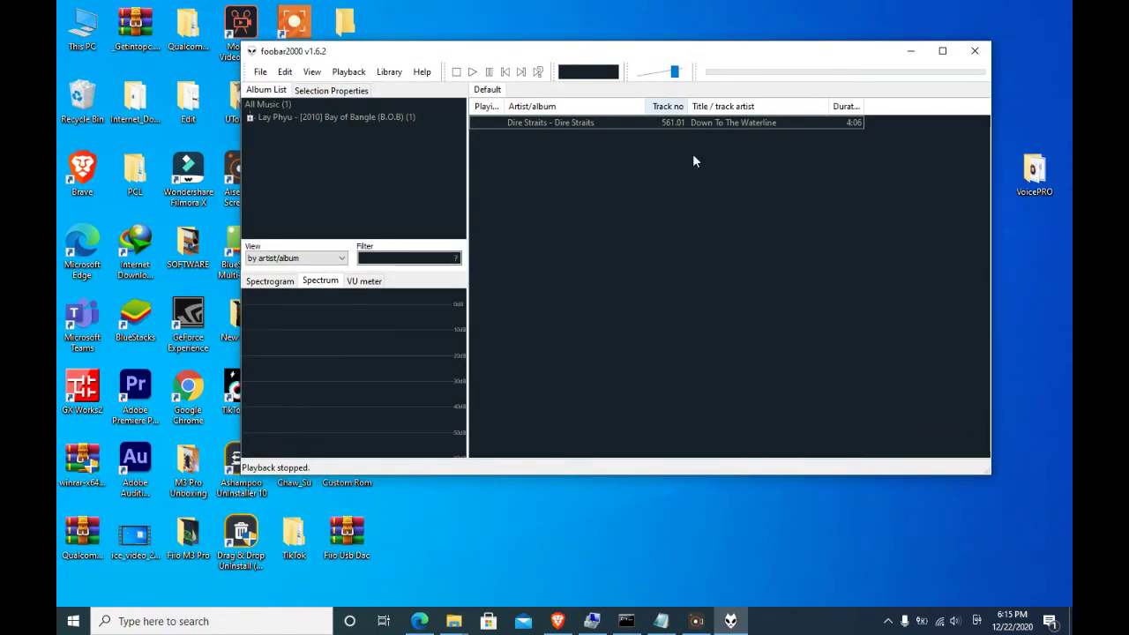
# In the playback output preferences, select ASIO : foo_dsd_asio as the output device.
pyautogui.click(267, 76)
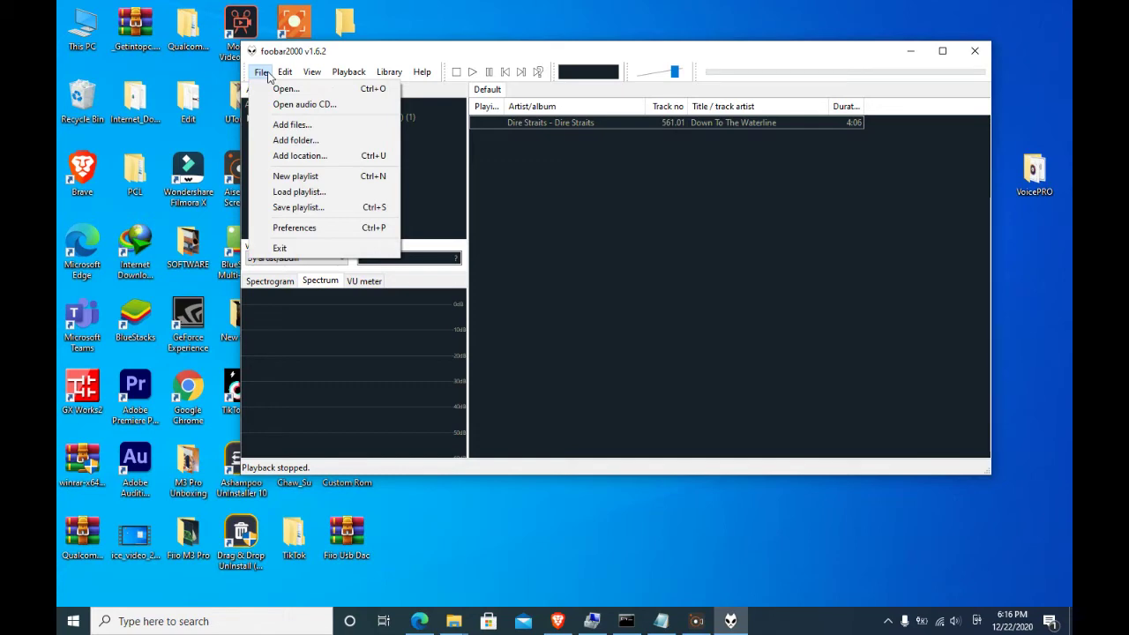
pyautogui.click(313, 229)
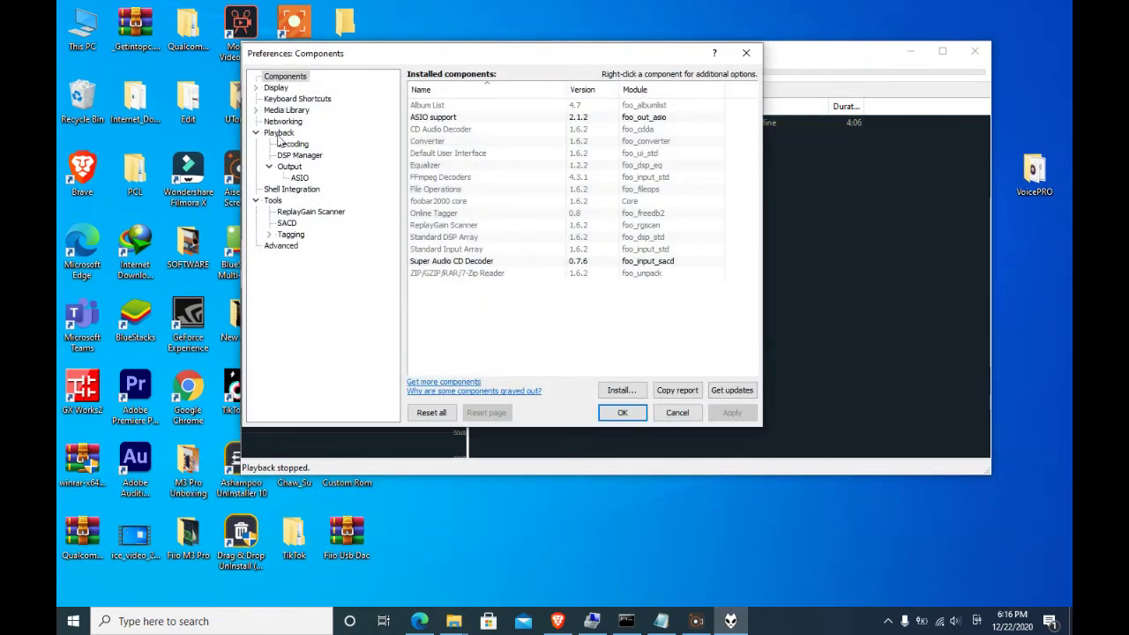
pyautogui.click(278, 134)
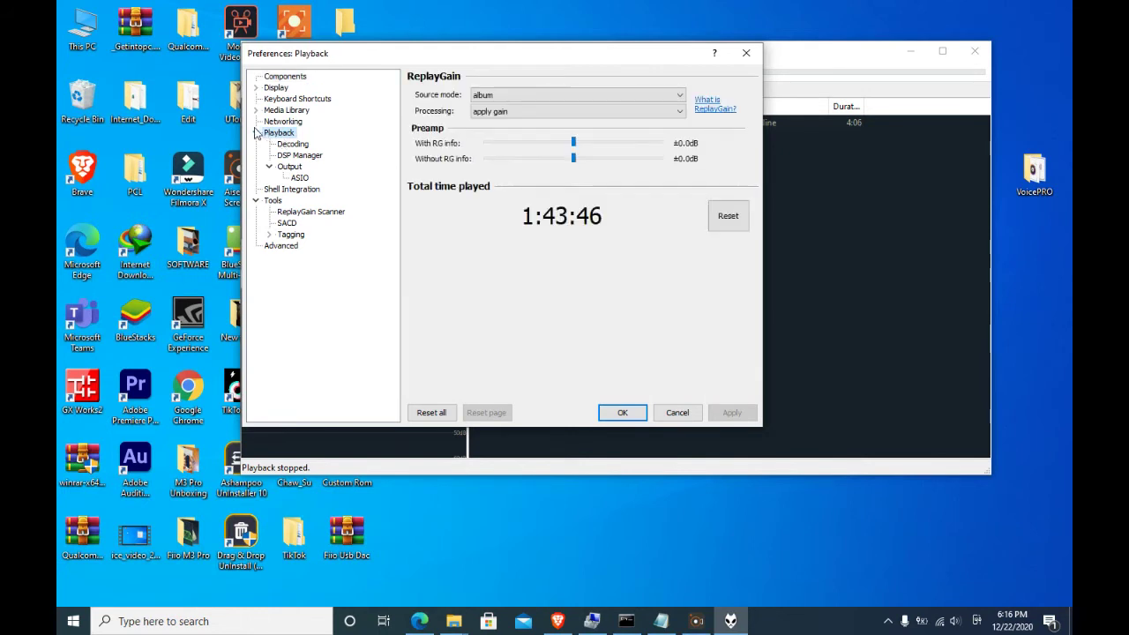
pyautogui.click(290, 168)
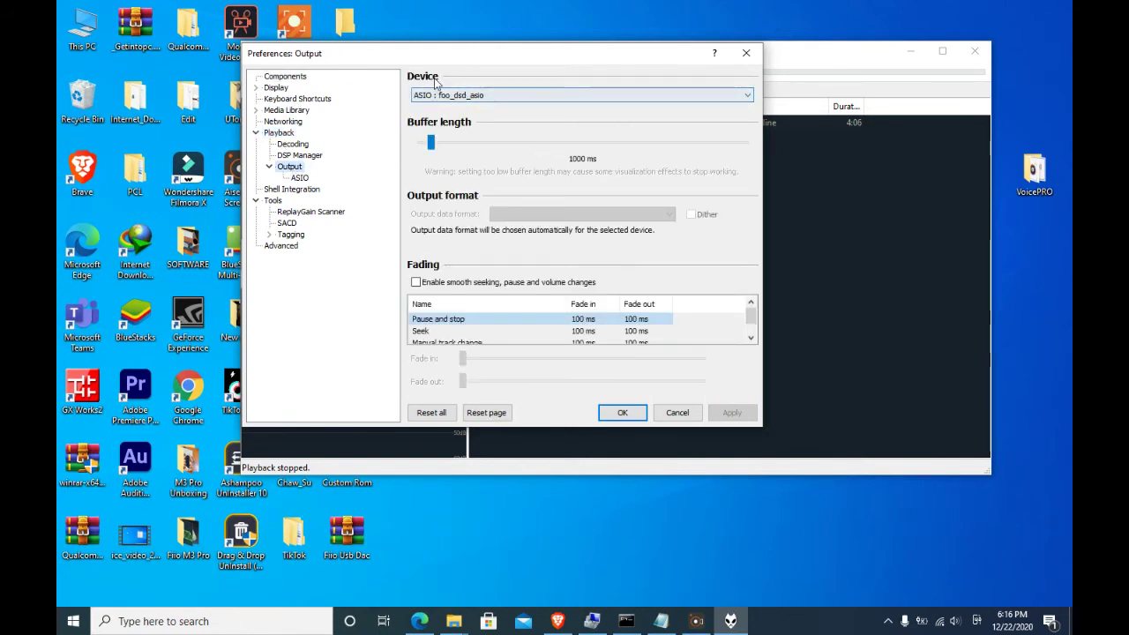
pyautogui.click(745, 95)
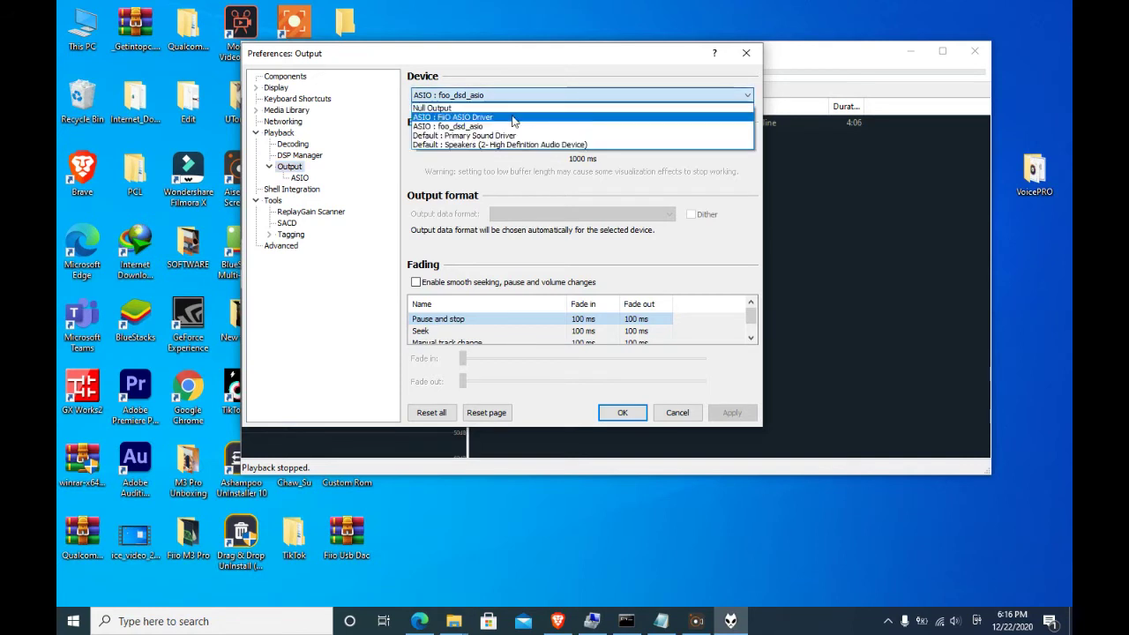
pyautogui.click(467, 128)
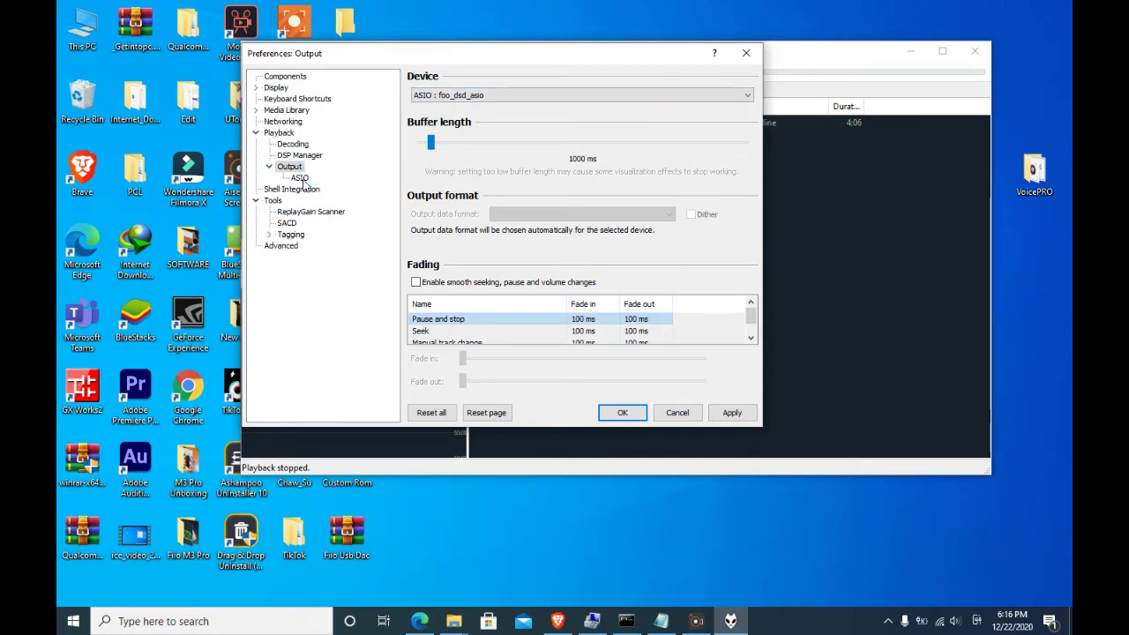
# Check the DSD playback method, DSD to DSD method and its Fs setting in the foo_dsd_asio driver's control panel.
pyautogui.click(300, 179)
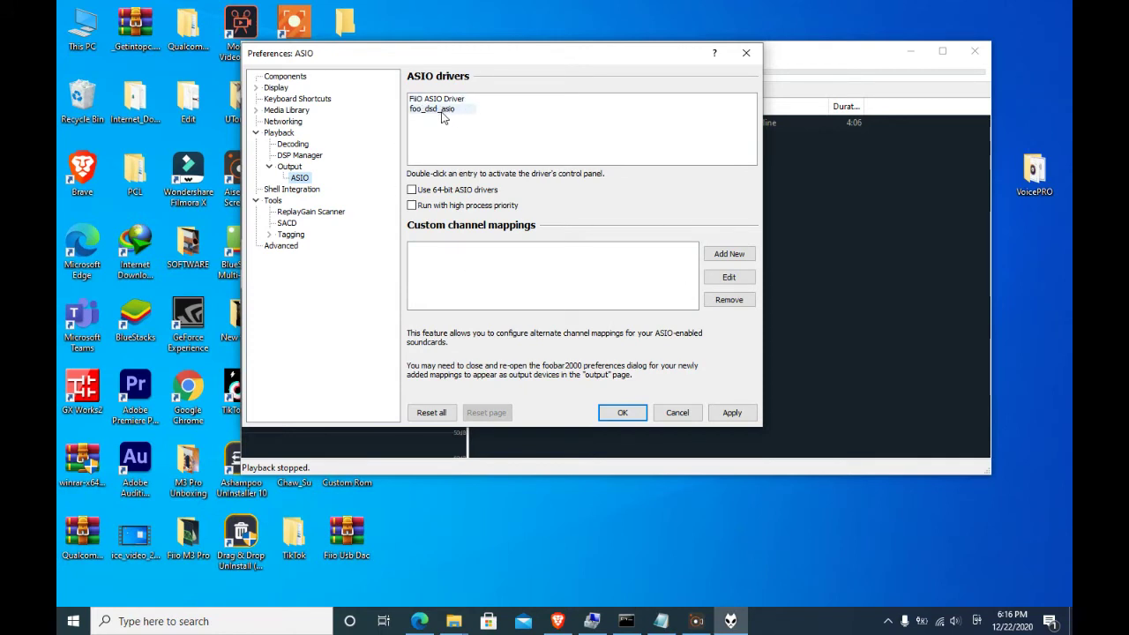
pyautogui.doubleClick(436, 113)
pyautogui.moveTo(592, 248); pyautogui.dragTo(529, 141)
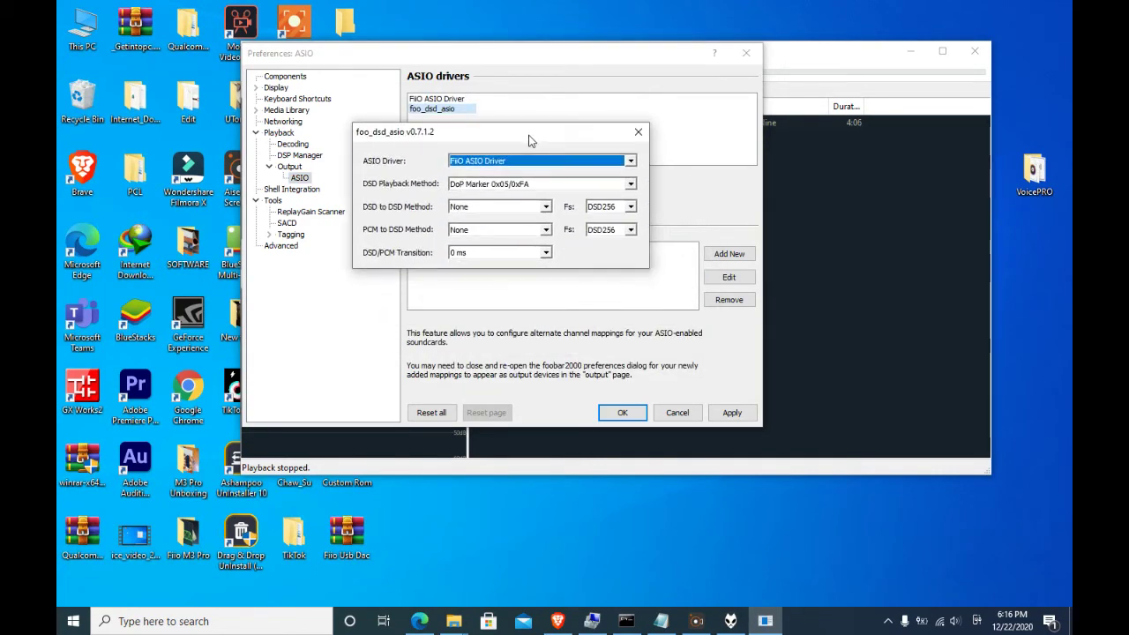
pyautogui.click(631, 185)
pyautogui.click(631, 185)
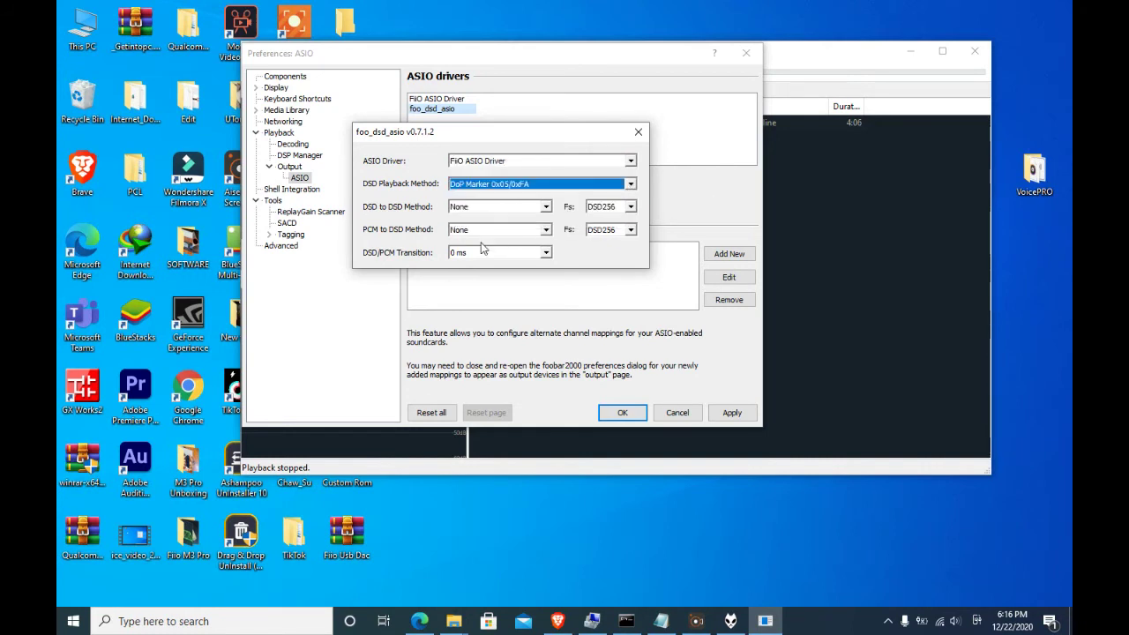
pyautogui.click(546, 207)
pyautogui.click(545, 207)
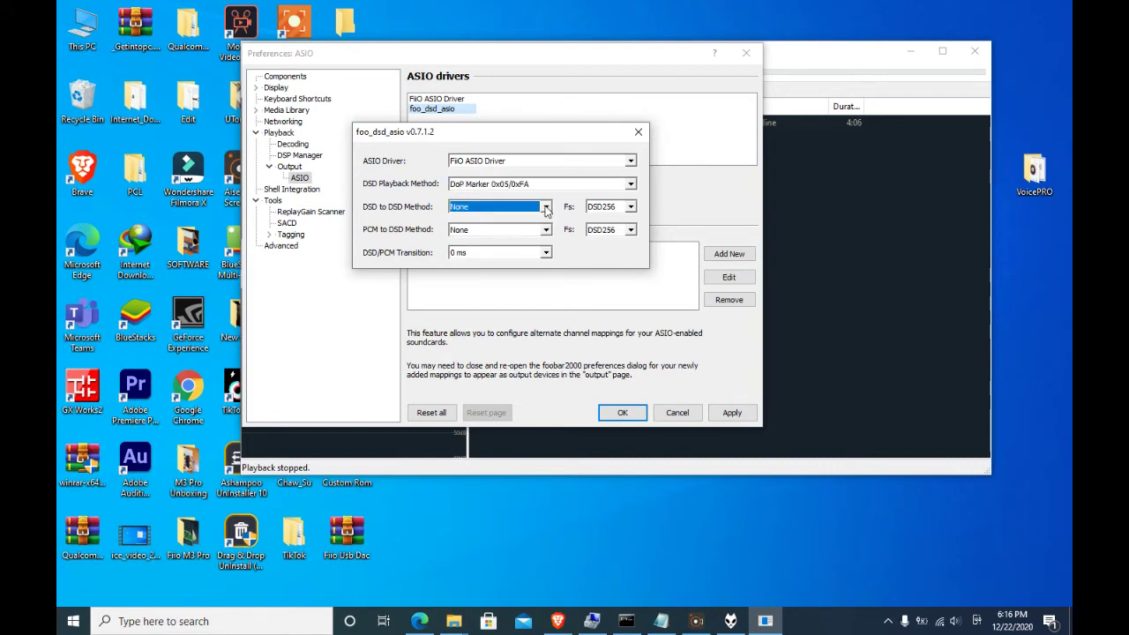
pyautogui.press('Tab')
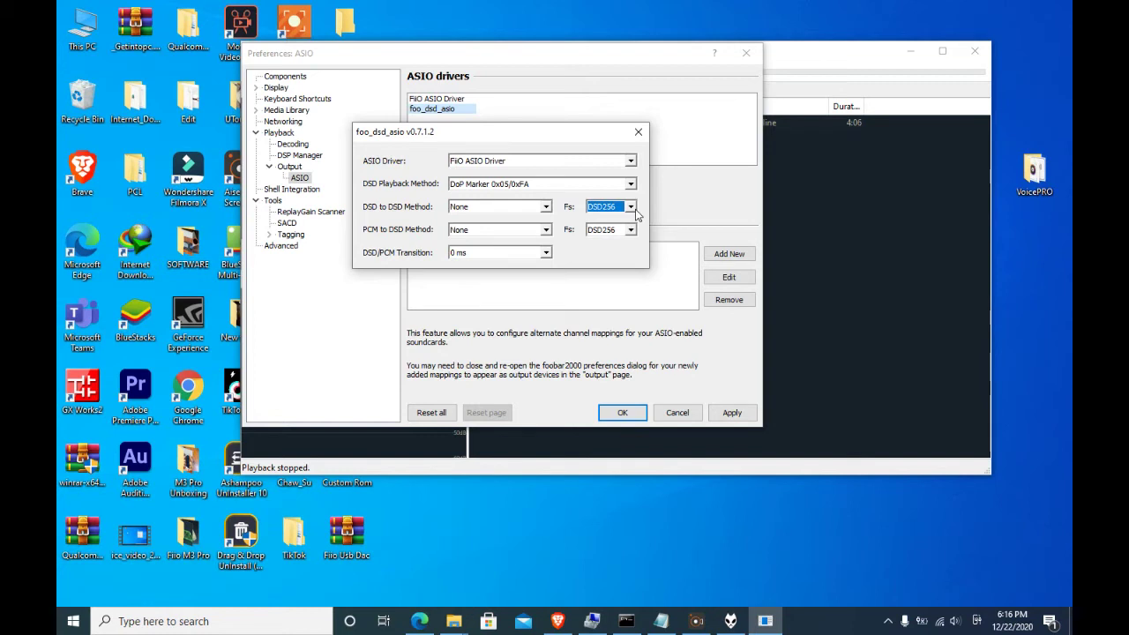
pyautogui.click(639, 131)
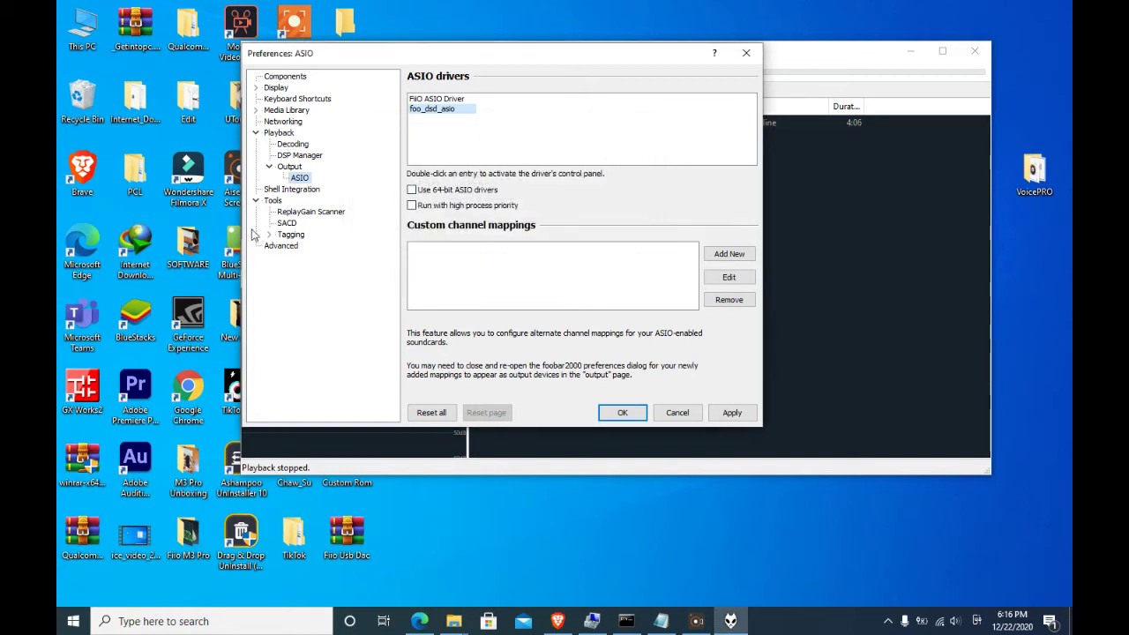
# Set the ASIO Driver Mode to DSD in the SACD preferences and close the preferences.
pyautogui.click(272, 201)
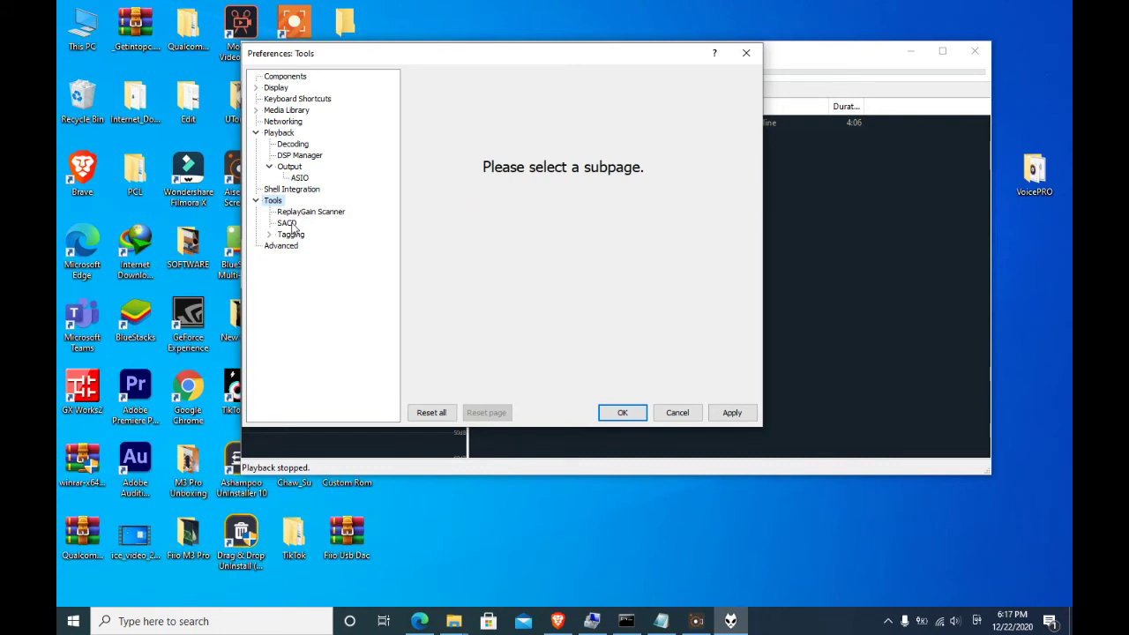
pyautogui.click(290, 226)
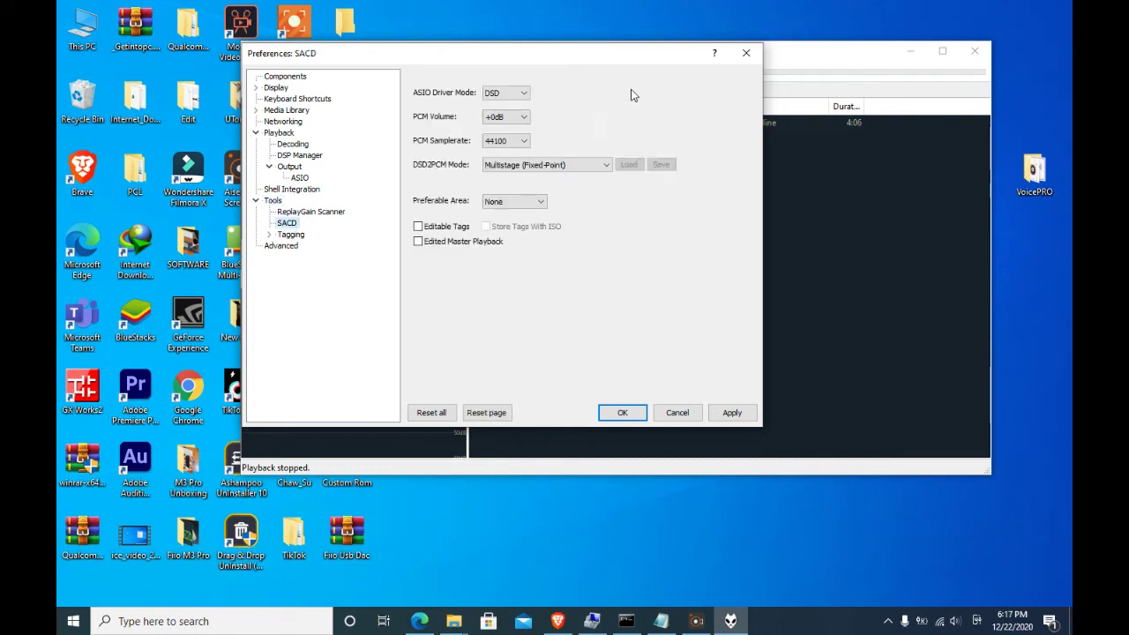
pyautogui.click(526, 95)
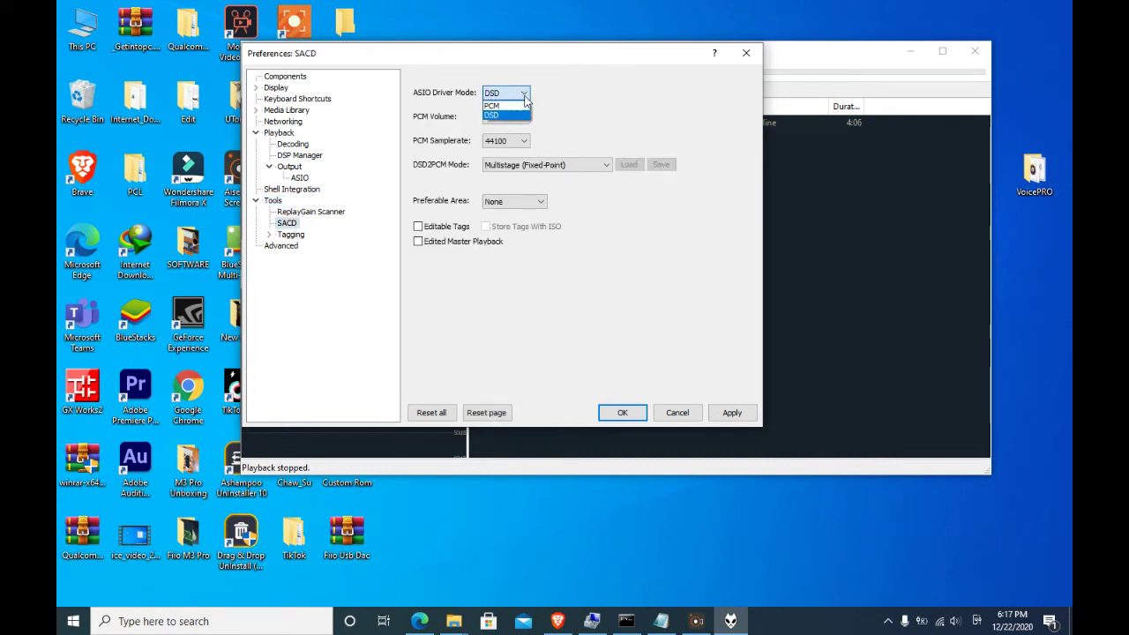
pyautogui.click(498, 115)
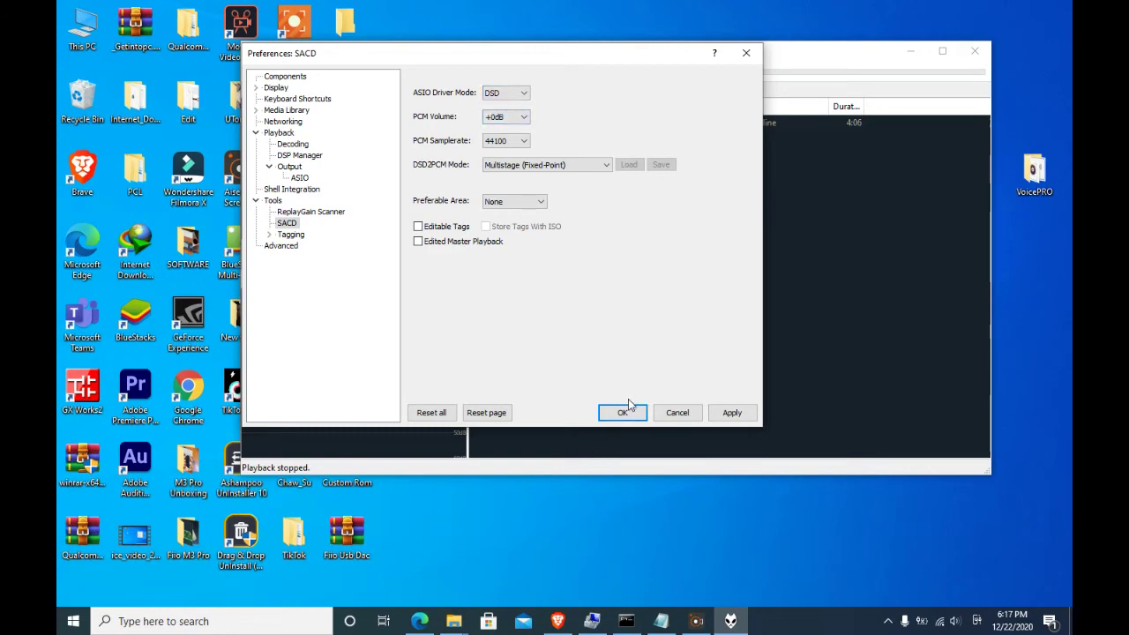
pyautogui.click(677, 414)
# Reposition the foobar2000 window and bring up the playback devices in the Windows Sound settings.
pyautogui.moveTo(906, 88); pyautogui.dragTo(924, 79)
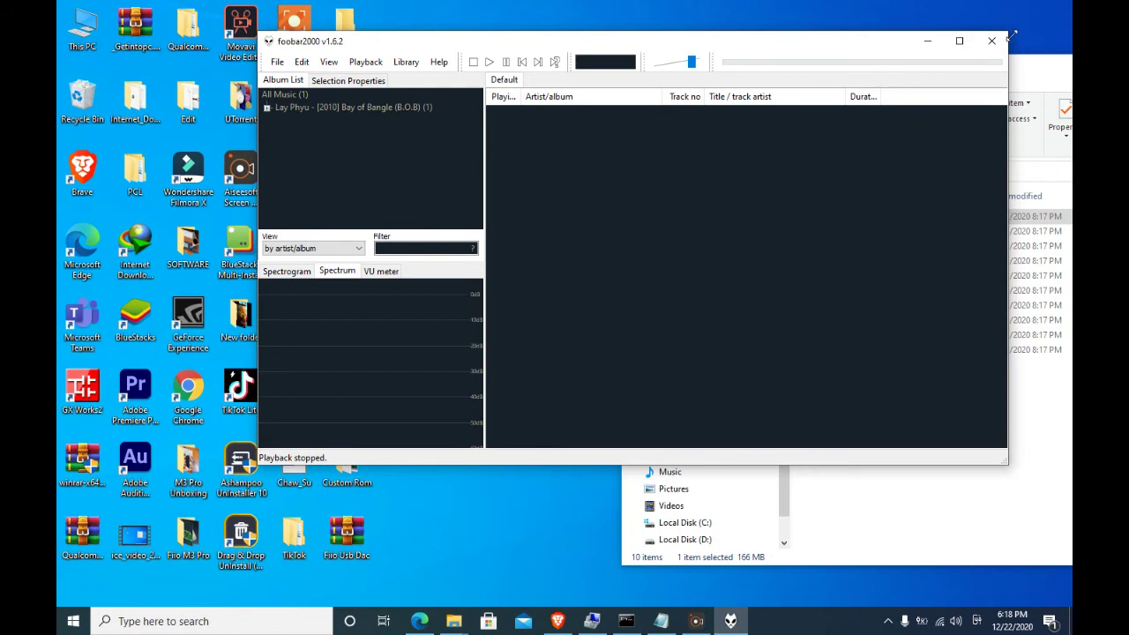
pyautogui.moveTo(872, 45); pyautogui.dragTo(792, 52)
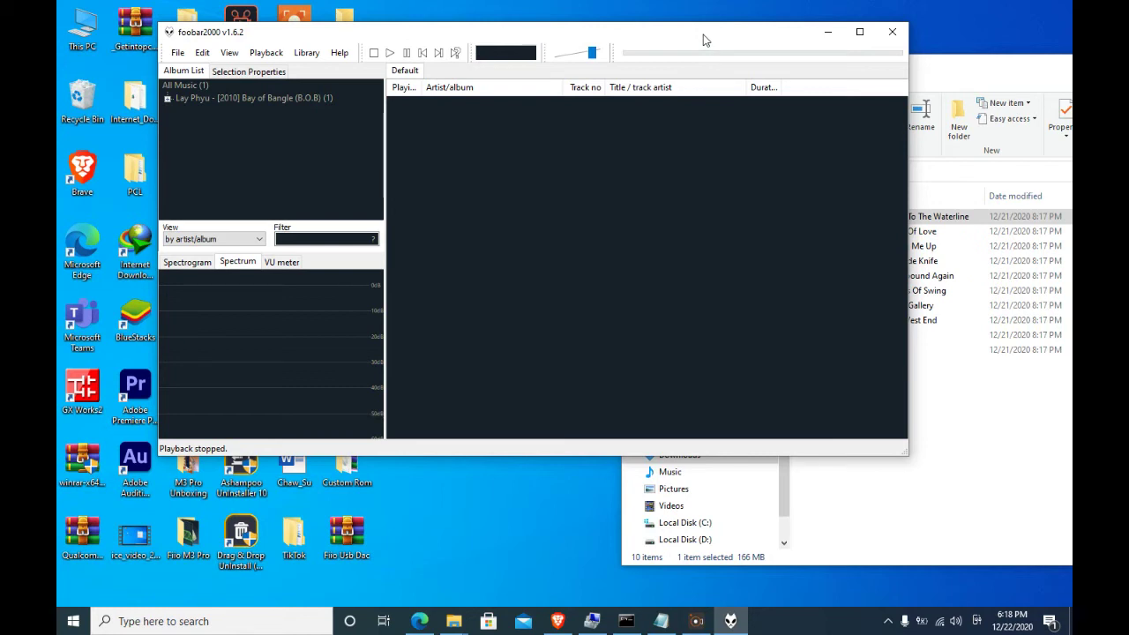
pyautogui.rightClick(955, 623)
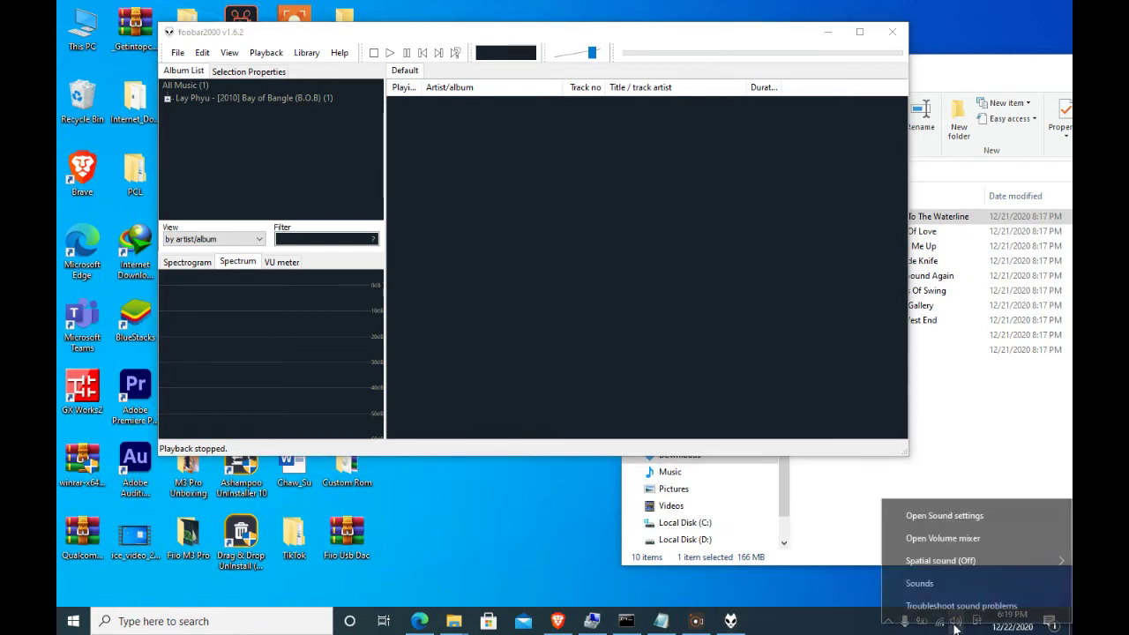
pyautogui.click(926, 583)
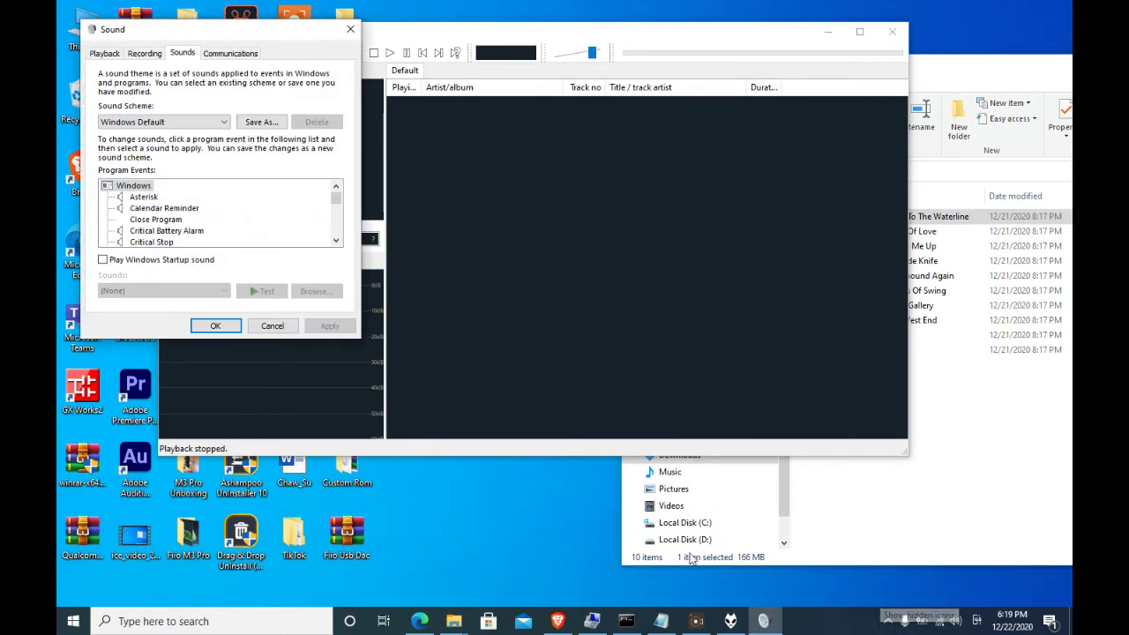
pyautogui.moveTo(214, 41); pyautogui.dragTo(561, 55)
pyautogui.click(451, 68)
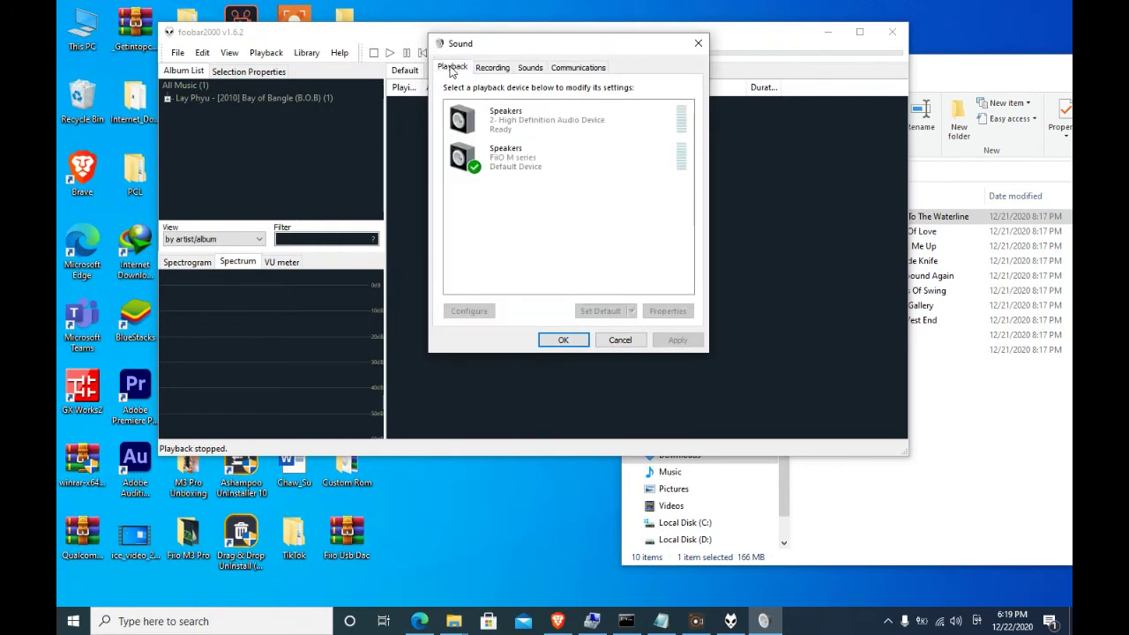
pyautogui.click(524, 121)
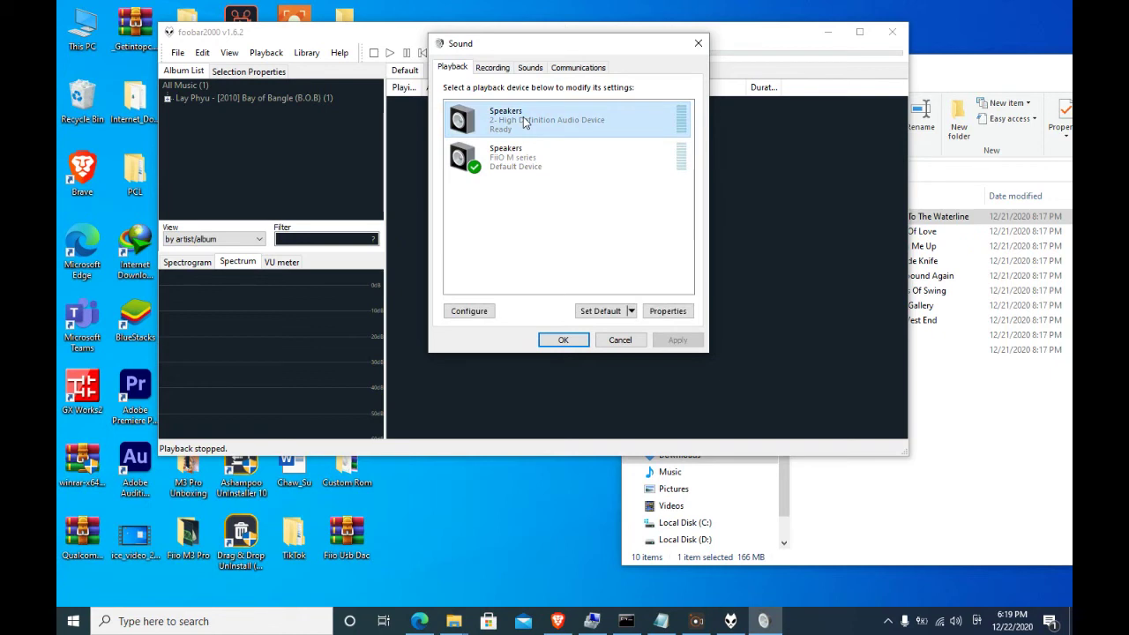
pyautogui.click(524, 154)
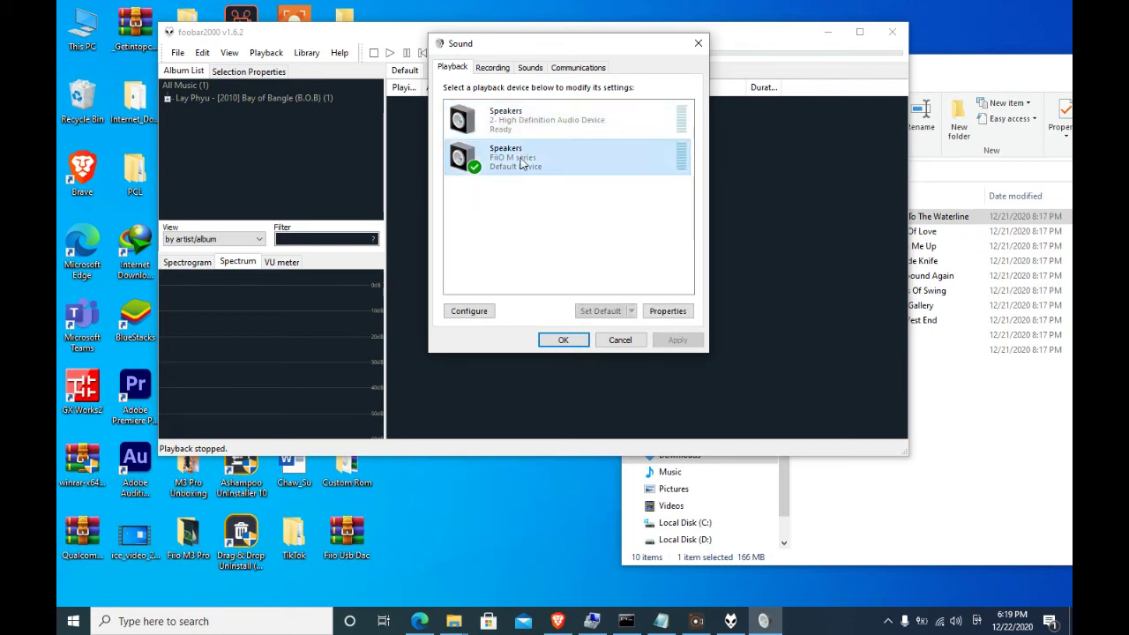
pyautogui.click(521, 222)
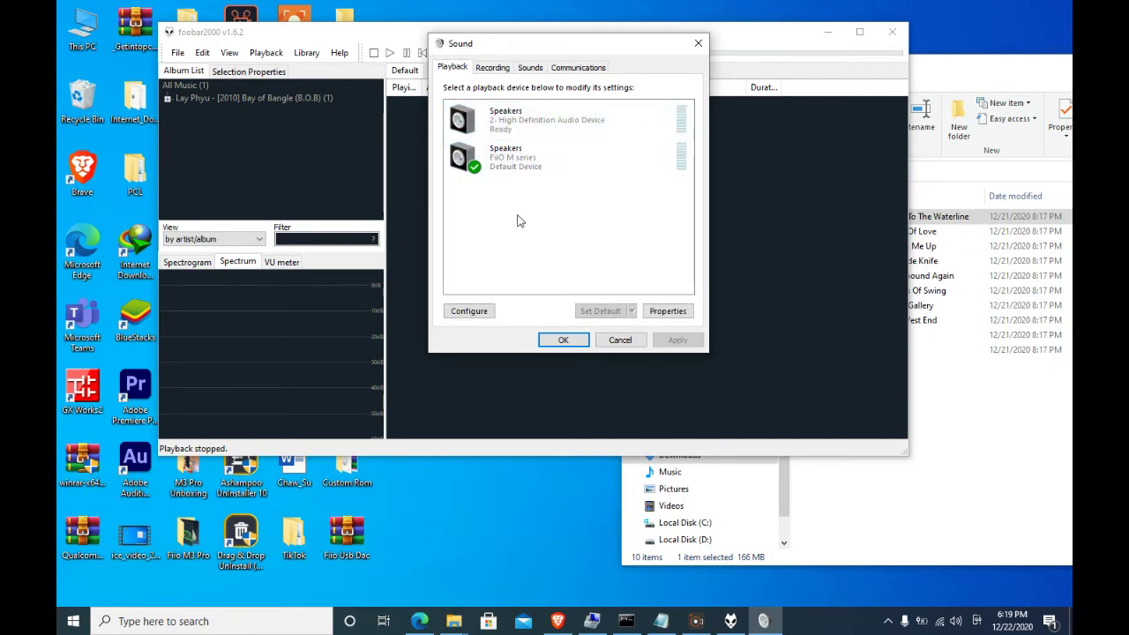
# Set the default format of the FiiO M series speakers to 24 bit, 384000 Hz (Studio Quality) and accept the sound settings.
pyautogui.rightClick(527, 160)
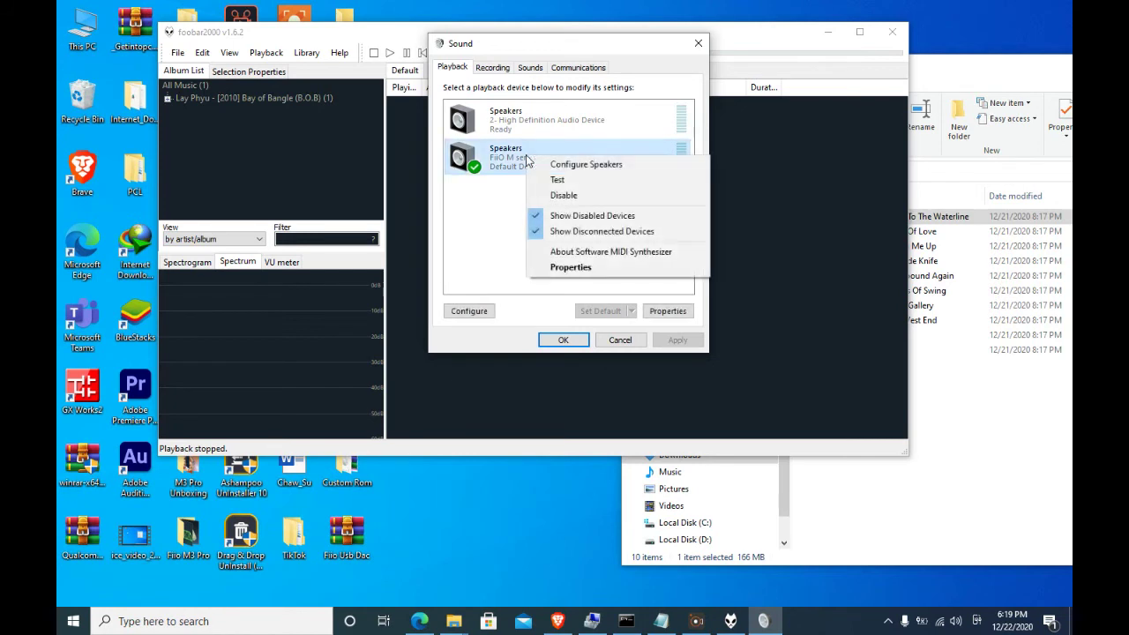
pyautogui.click(569, 268)
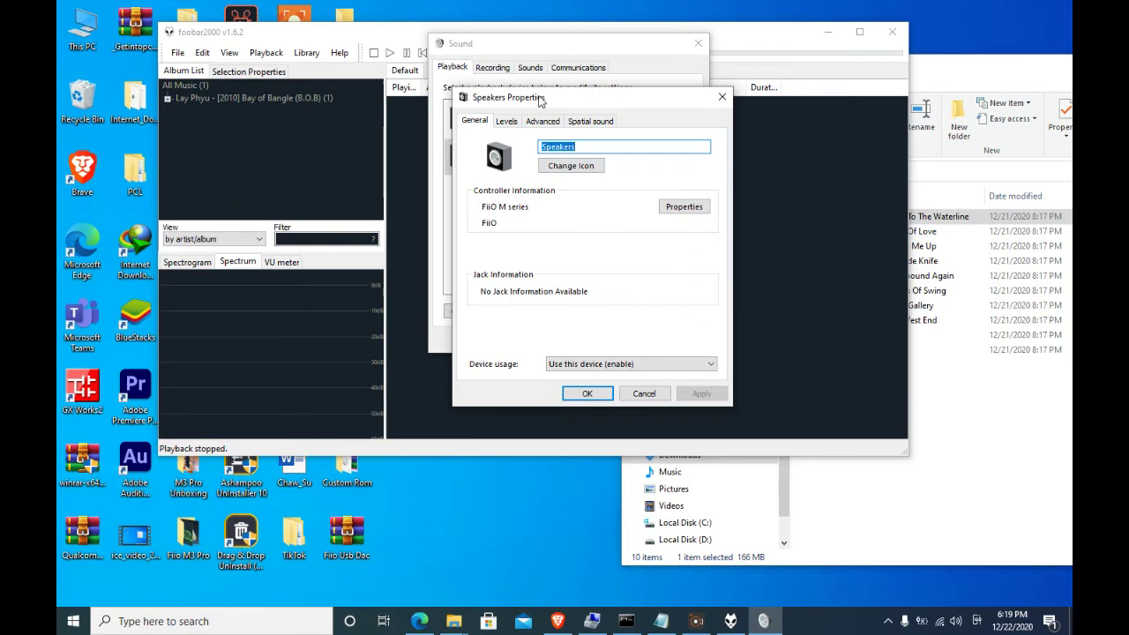
pyautogui.moveTo(540, 101); pyautogui.dragTo(527, 43)
pyautogui.click(531, 50)
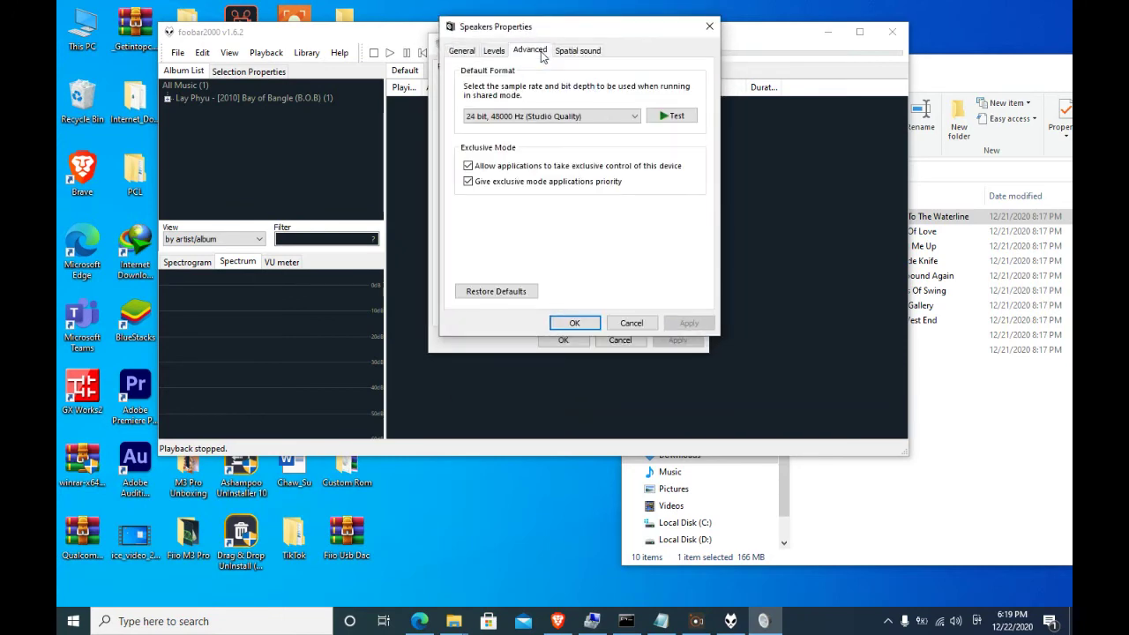
pyautogui.click(565, 115)
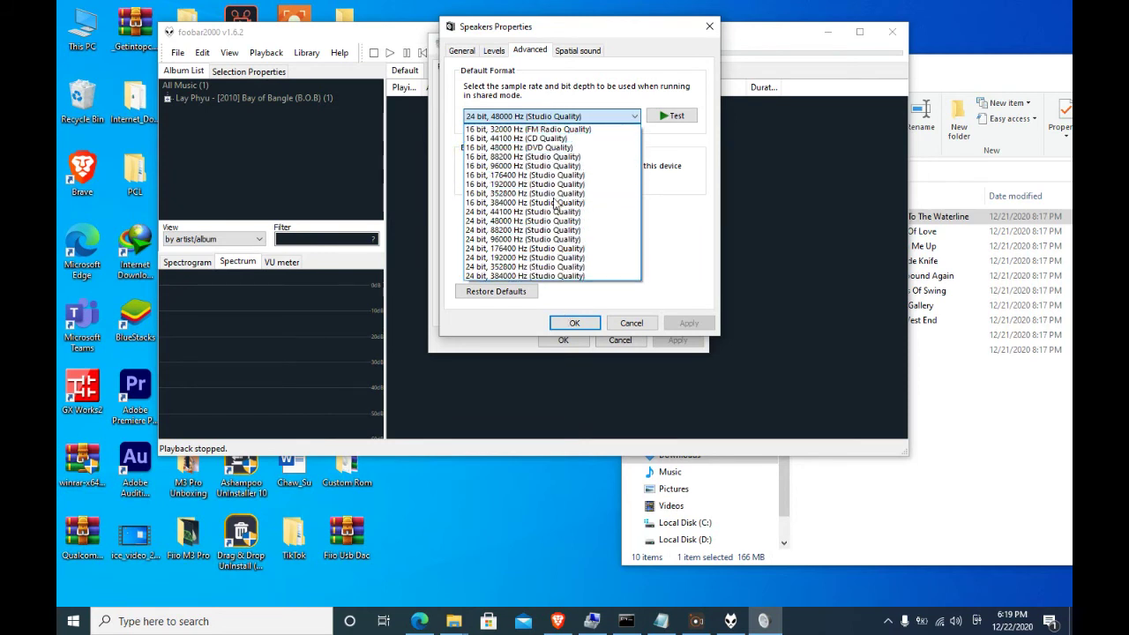
pyautogui.click(484, 276)
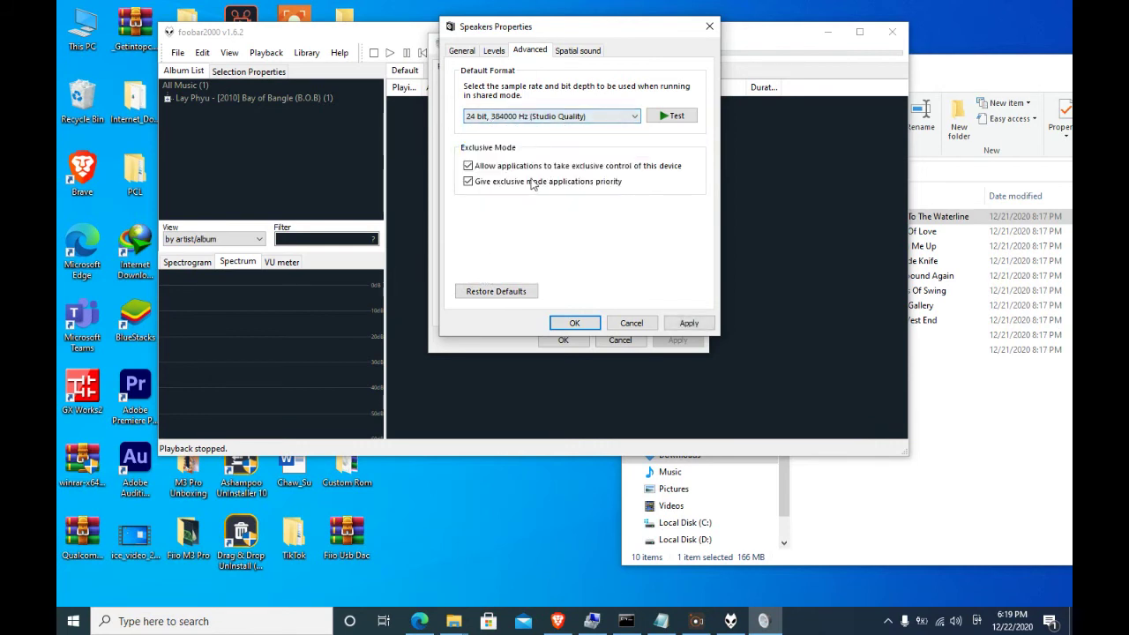
pyautogui.moveTo(593, 32); pyautogui.dragTo(625, 45)
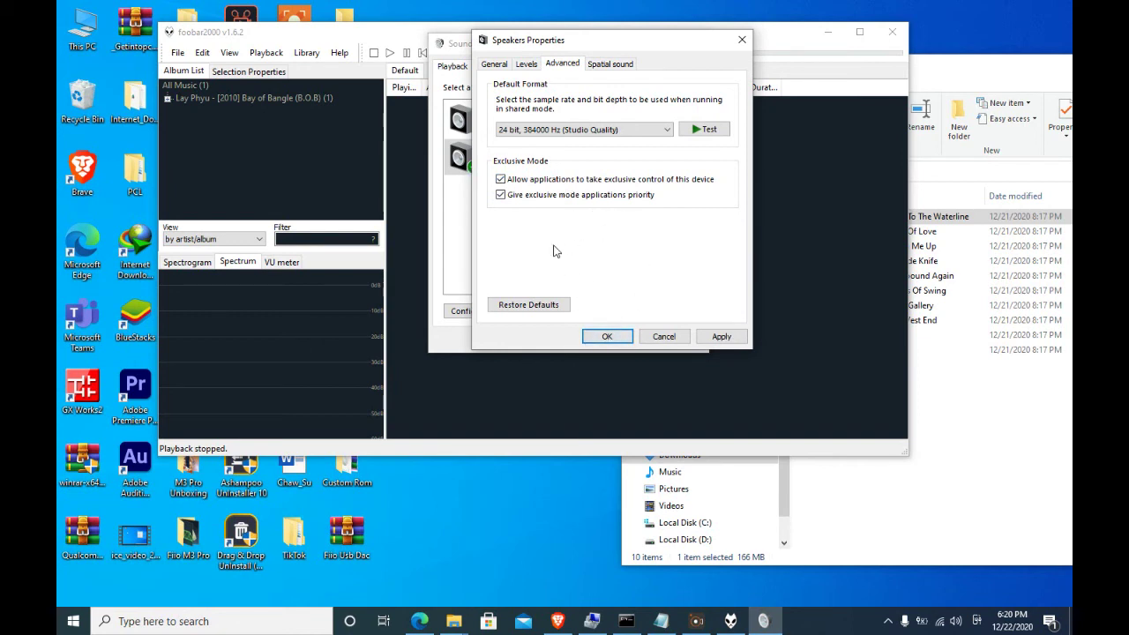
pyautogui.click(606, 338)
pyautogui.click(563, 340)
# Add tracks 01 to 09 from the dire straits folder to the foobar2000 playlist.
pyautogui.click(859, 335)
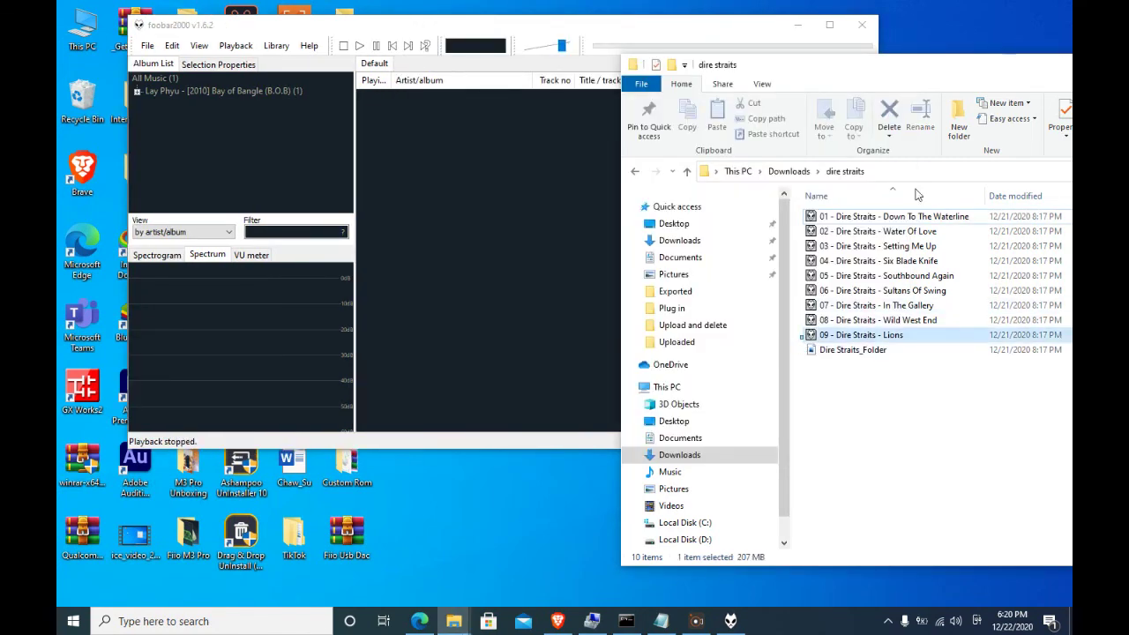
pyautogui.keyDown('shift'); pyautogui.click(845, 217); pyautogui.keyUp('shift')
pyautogui.moveTo(856, 300); pyautogui.dragTo(860, 266)
pyautogui.moveTo(798, 218); pyautogui.dragTo(827, 272)
pyautogui.moveTo(843, 338); pyautogui.dragTo(852, 344)
pyautogui.moveTo(449, 201); pyautogui.dragTo(442, 196)
pyautogui.click(851, 417)
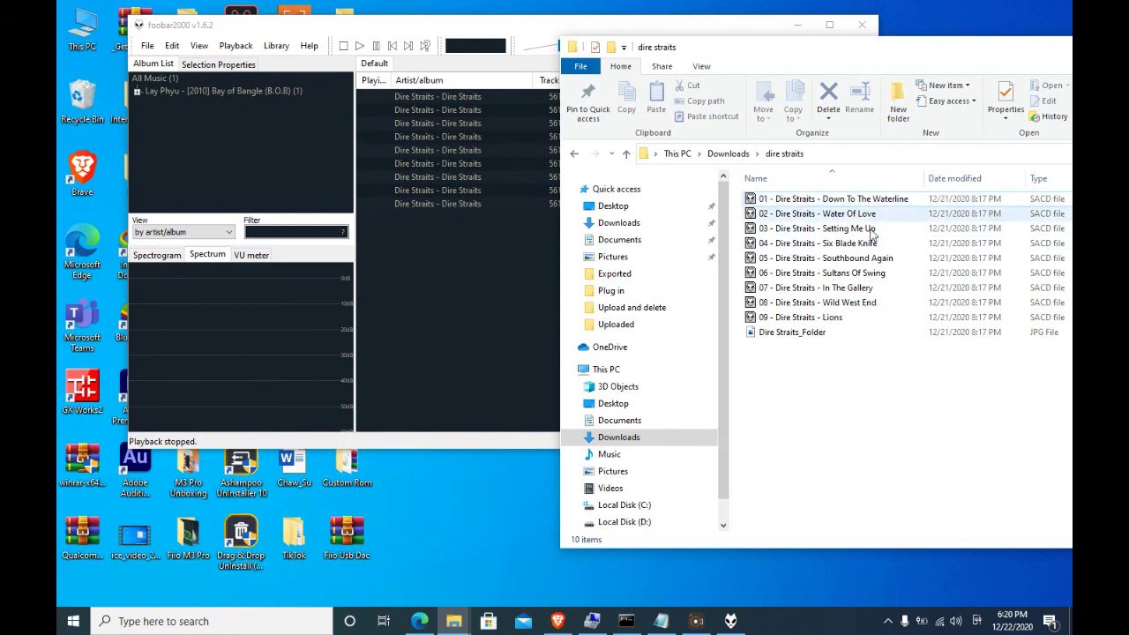
# Through the properties of the Down To The Waterline file, choose foobar2000 as the default app for .dsf files.
pyautogui.click(794, 199)
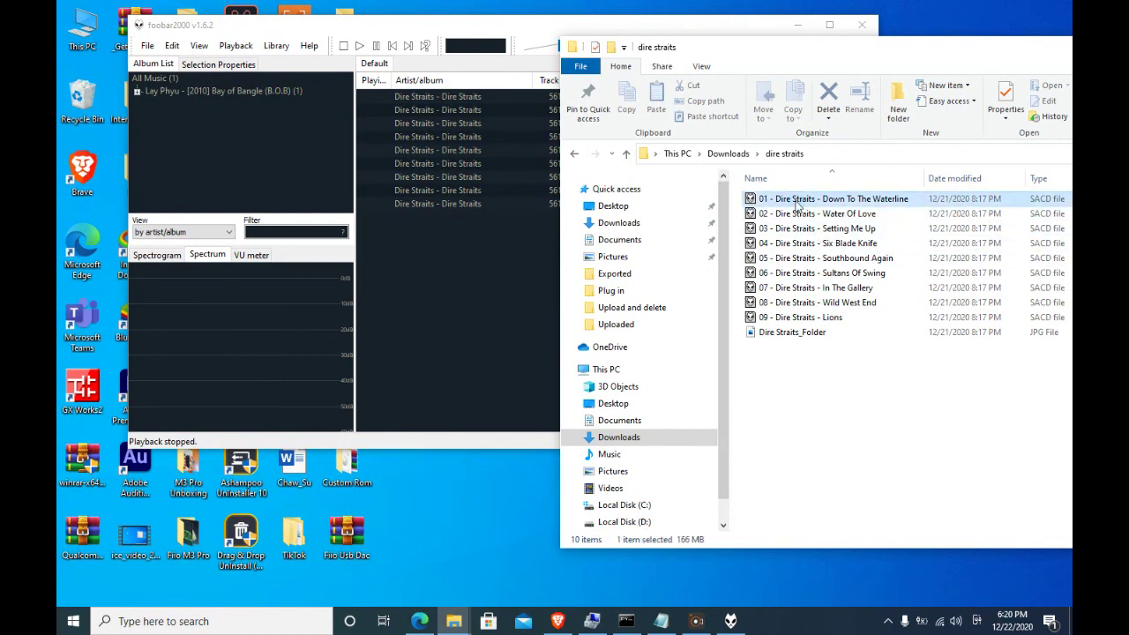
pyautogui.rightClick(794, 199)
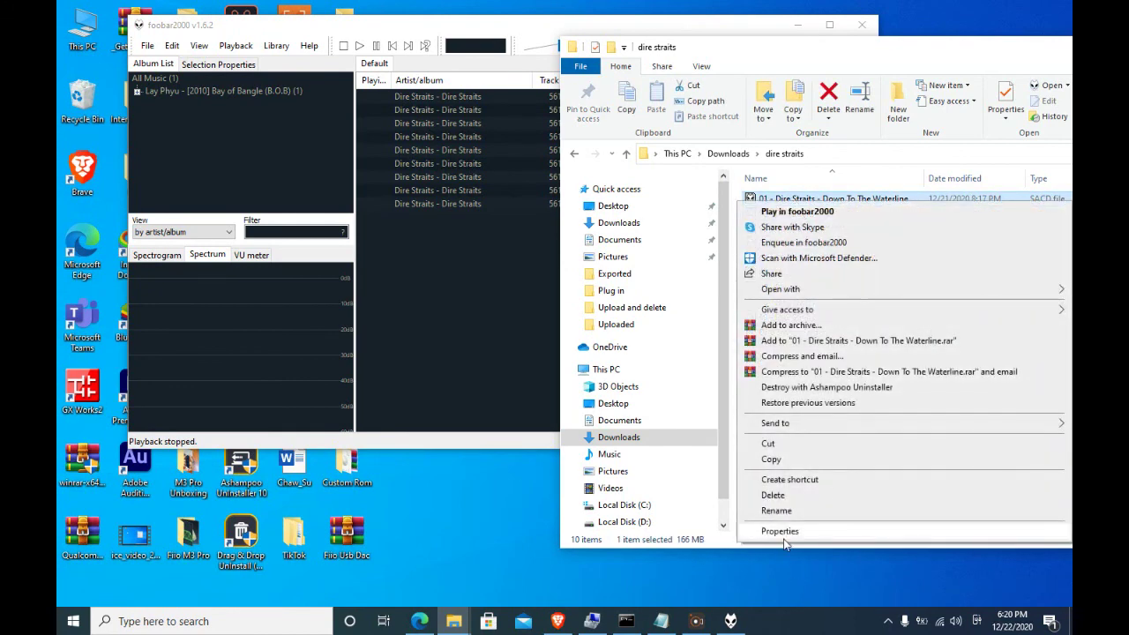
pyautogui.click(781, 534)
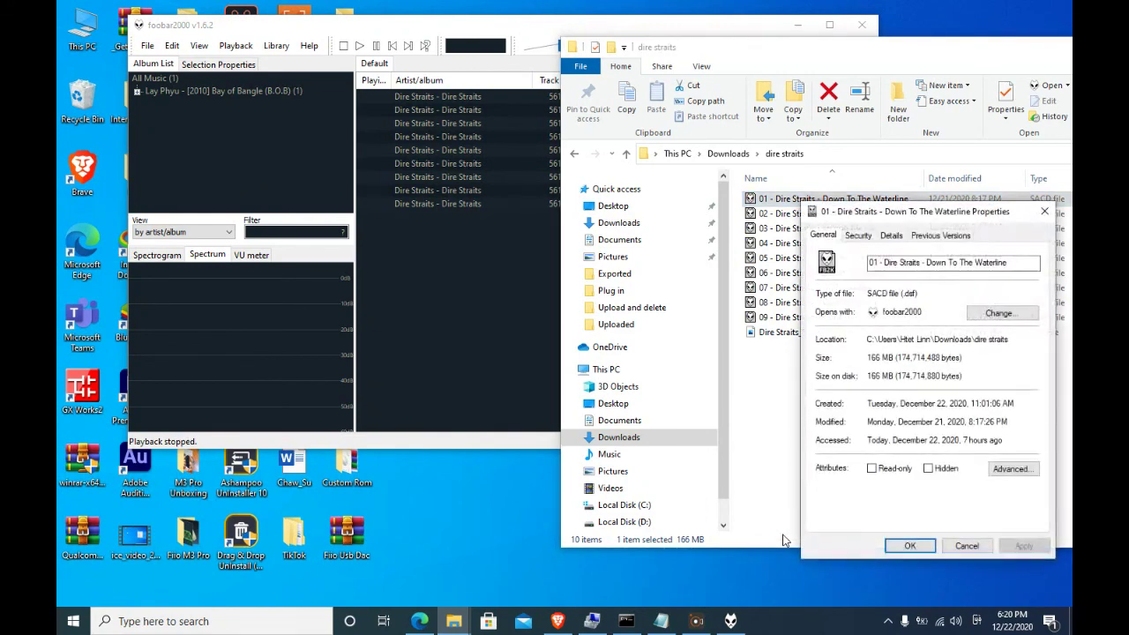
pyautogui.moveTo(882, 215); pyautogui.dragTo(555, 122)
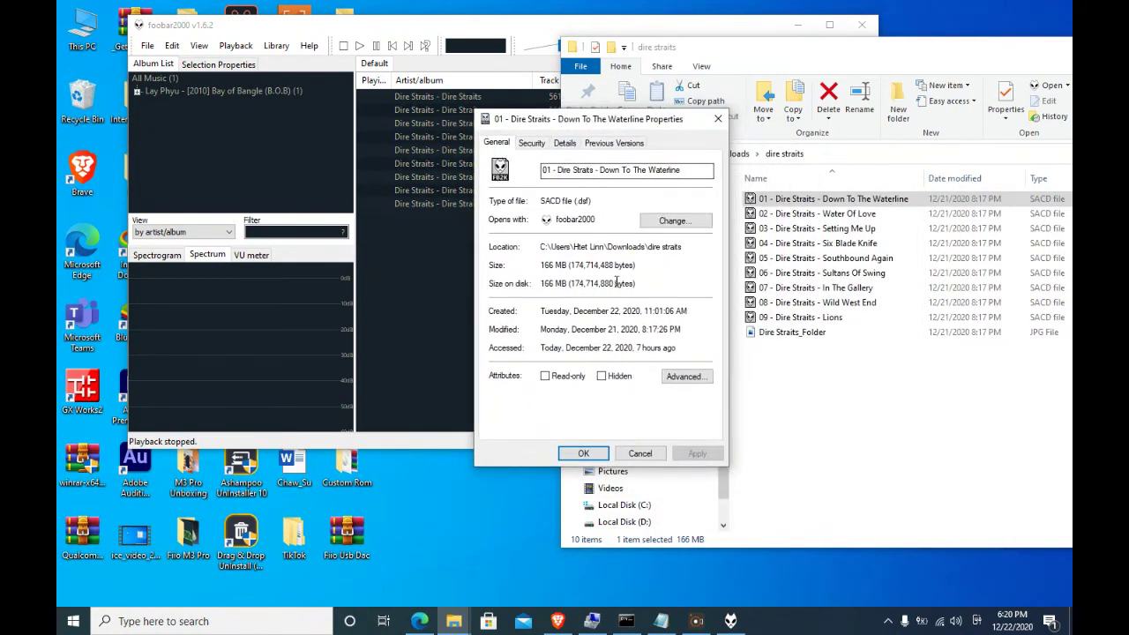
pyautogui.click(677, 227)
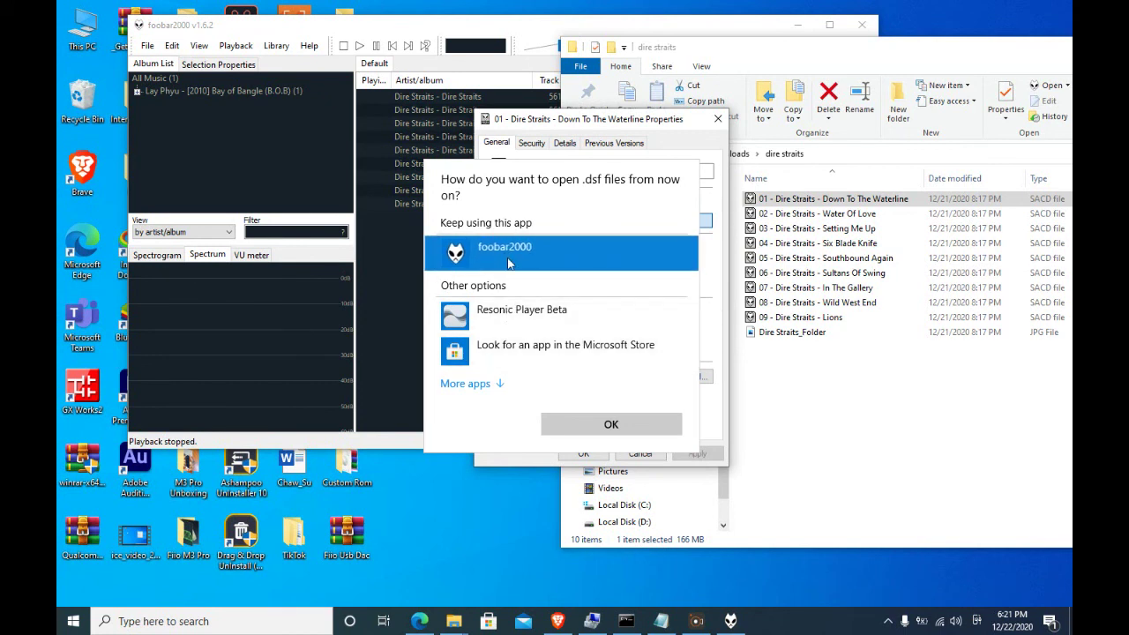
pyautogui.click(597, 427)
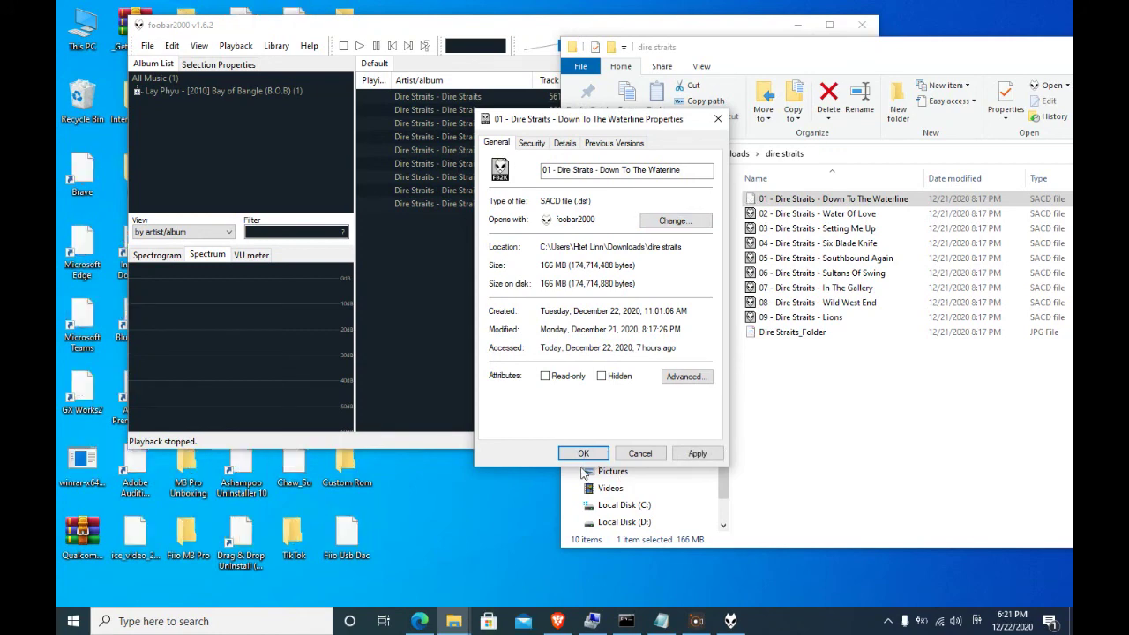
pyautogui.press('Return')
# Put away the dire straits folder window and reposition the foobar2000 window on the desktop.
pyautogui.moveTo(842, 46); pyautogui.dragTo(560, 76)
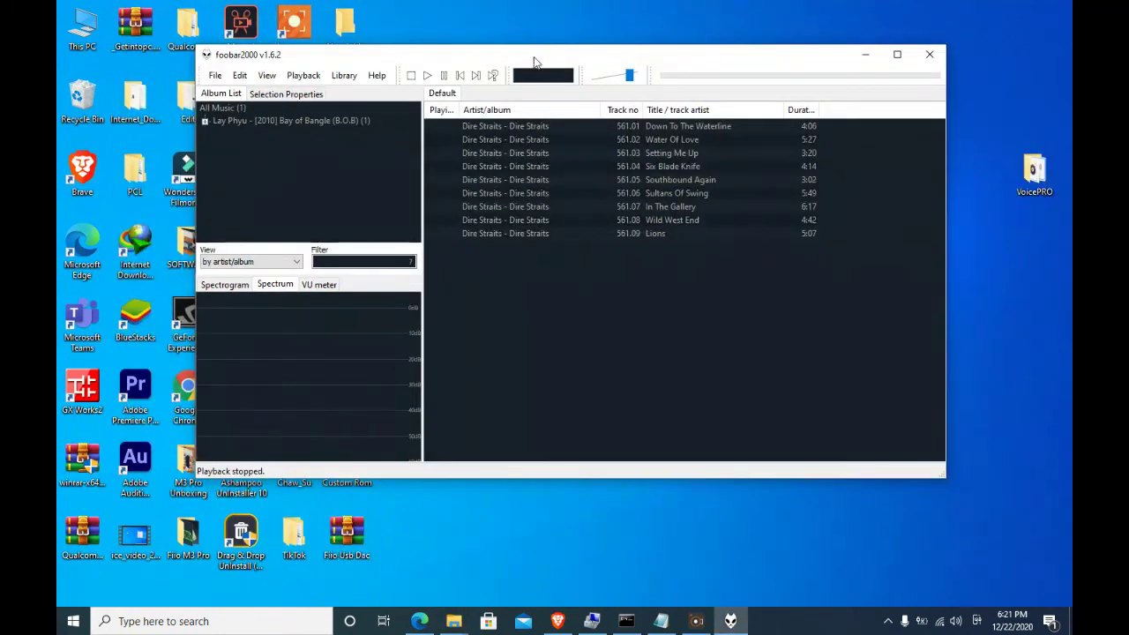
pyautogui.moveTo(539, 59); pyautogui.dragTo(539, 39)
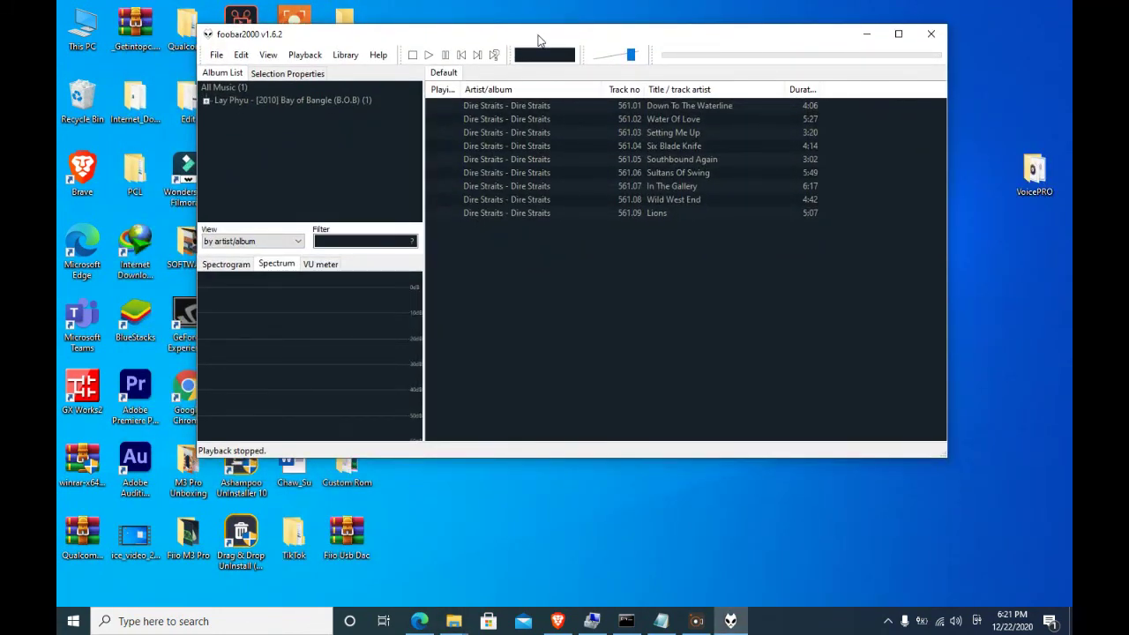